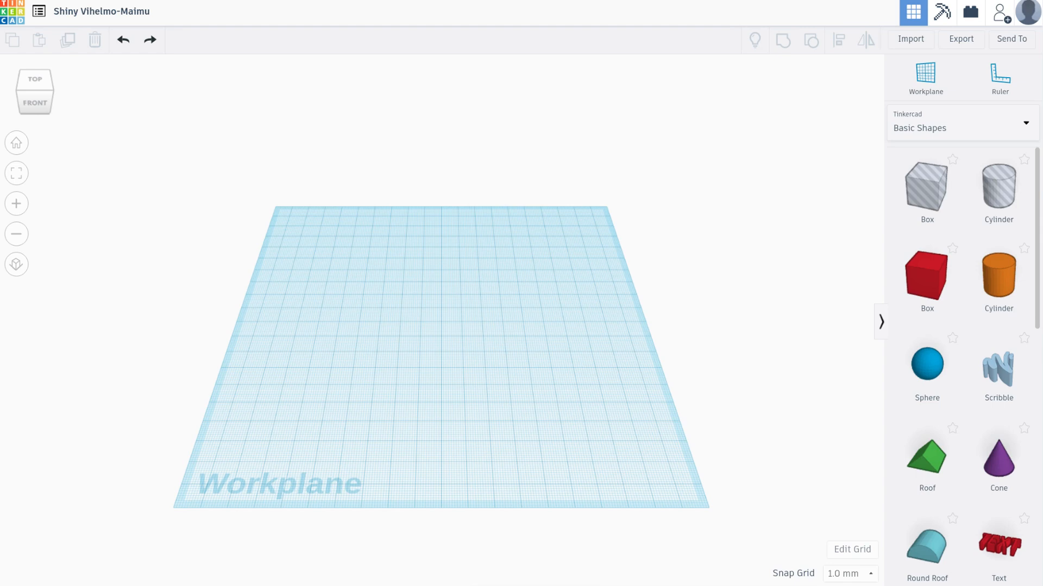
# Inspect the empty workplane from the top, from the right side and from several angled views
pyautogui.moveTo(461, 304); pyautogui.dragTo(488, 271, button='right')
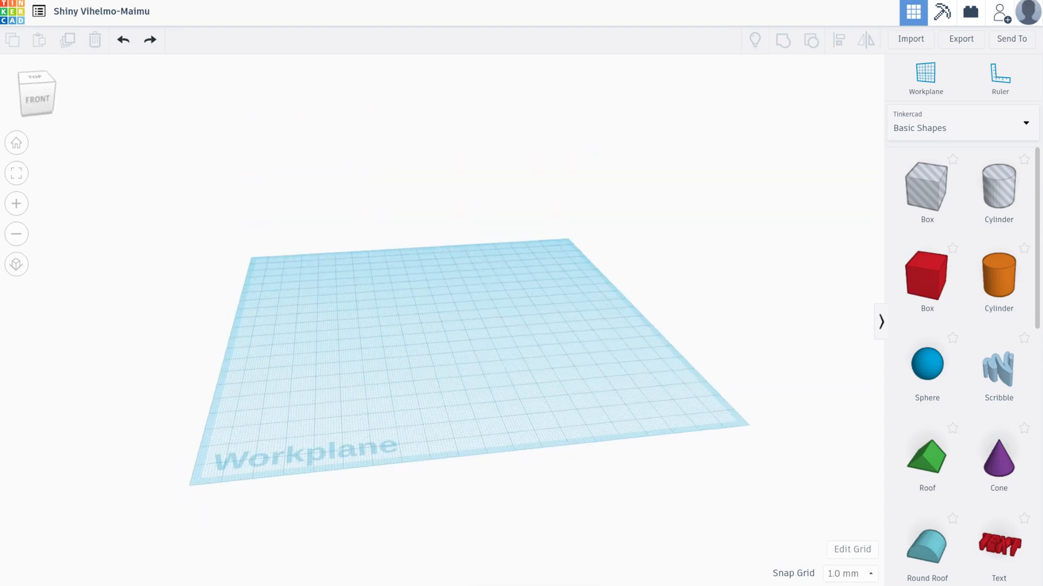
pyautogui.moveTo(467, 326); pyautogui.dragTo(442, 260, button='right')
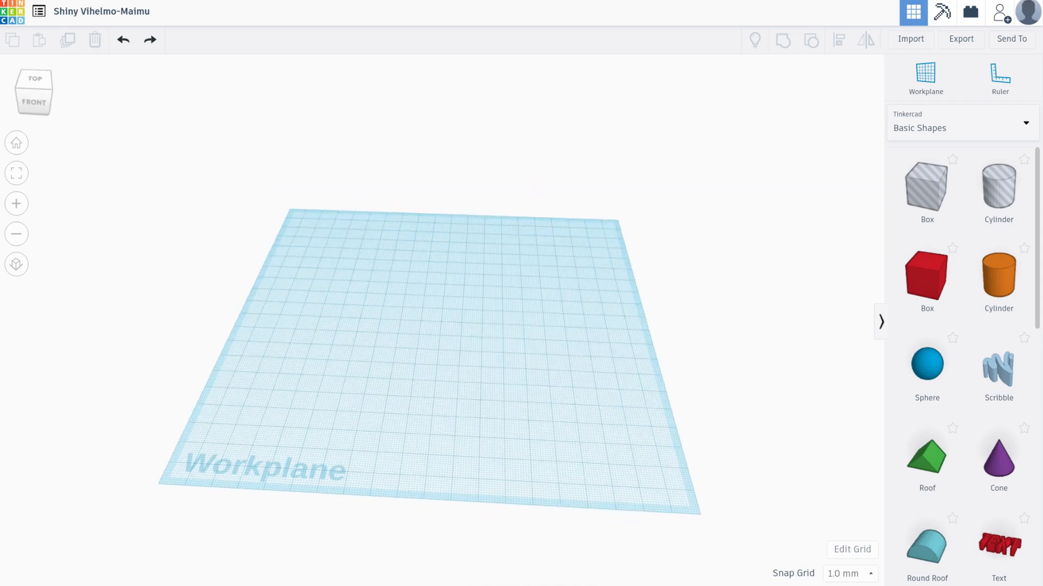
pyautogui.click(35, 79)
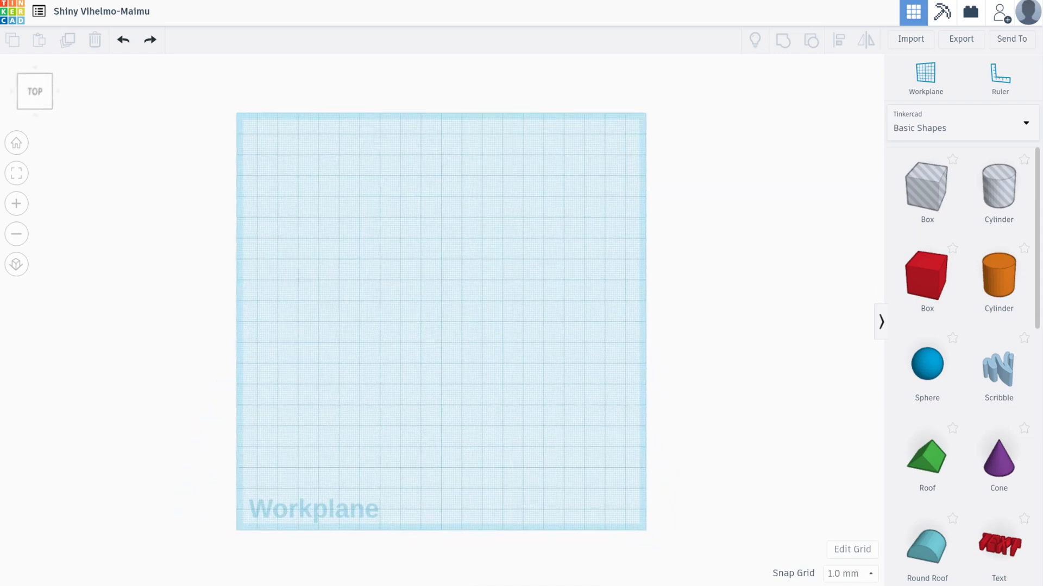
pyautogui.click(57, 91)
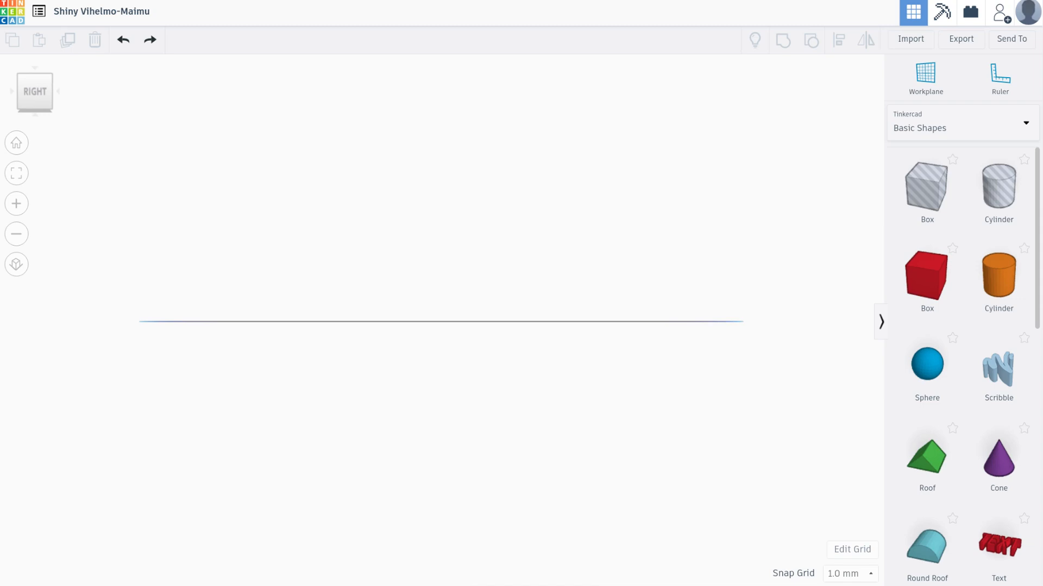
pyautogui.moveTo(462, 261)
pyautogui.mouseDown(button='right')
pyautogui.moveTo(435, 347)
pyautogui.moveTo(473, 314)
pyautogui.moveTo(467, 296)
pyautogui.moveTo(410, 290)
pyautogui.moveTo(488, 252)
pyautogui.moveTo(479, 272)
pyautogui.moveTo(447, 267)
pyautogui.moveTo(451, 277)
pyautogui.mouseUp(button='right')
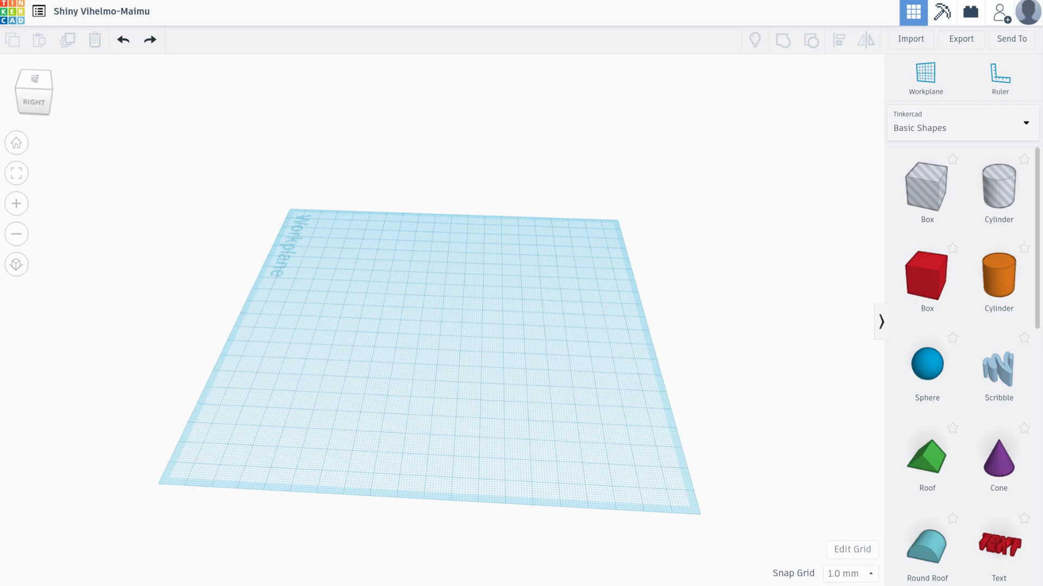
pyautogui.moveTo(445, 337)
pyautogui.mouseDown(button='right')
pyautogui.moveTo(453, 238)
pyautogui.moveTo(443, 301)
pyautogui.moveTo(451, 355)
pyautogui.mouseUp(button='right')
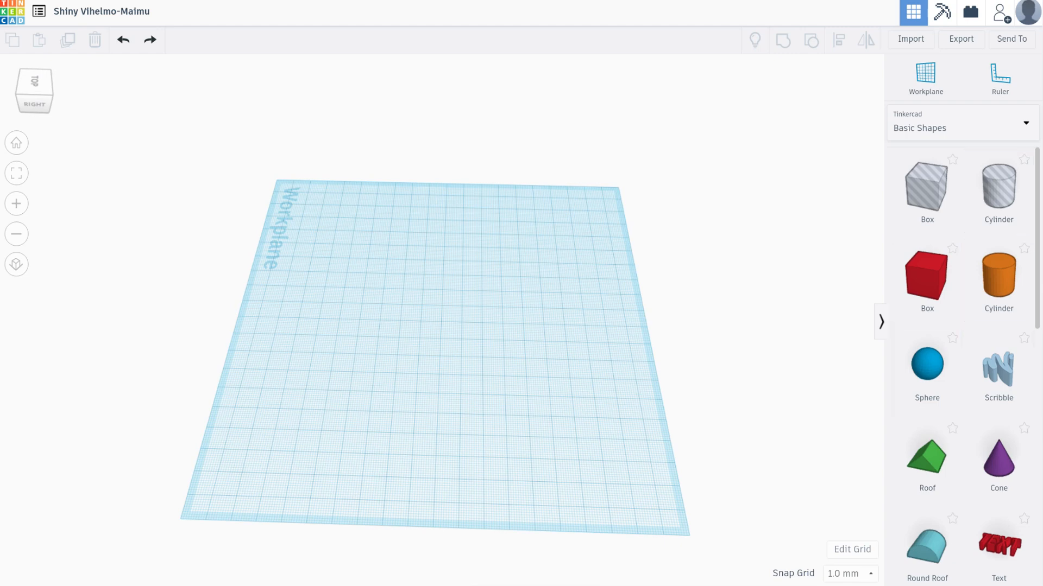
# Place a solid cylinder from the Basic Shapes collection on the workplane and colour it magenta
pyautogui.click(934, 126)
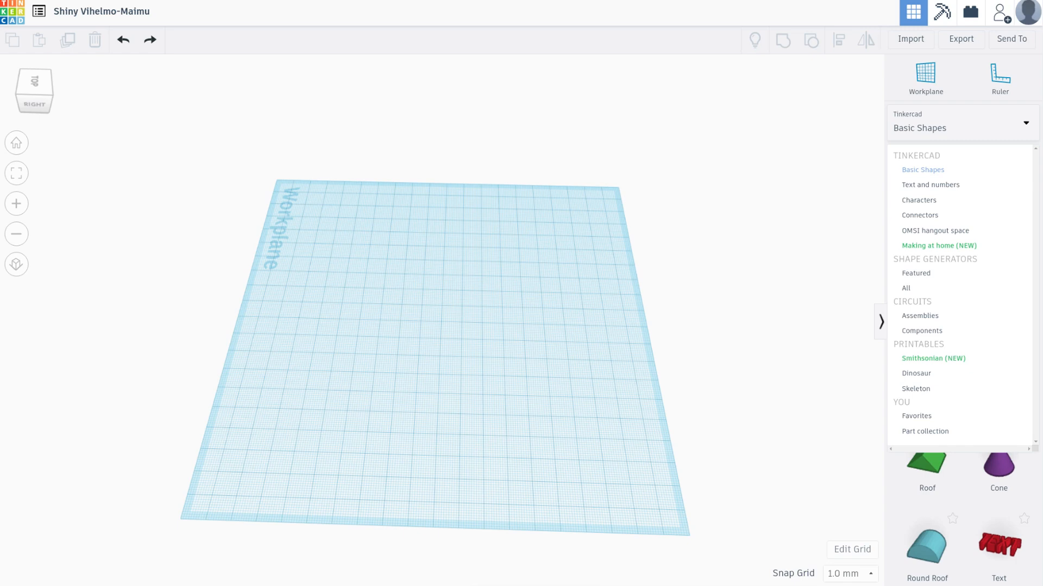
pyautogui.click(922, 170)
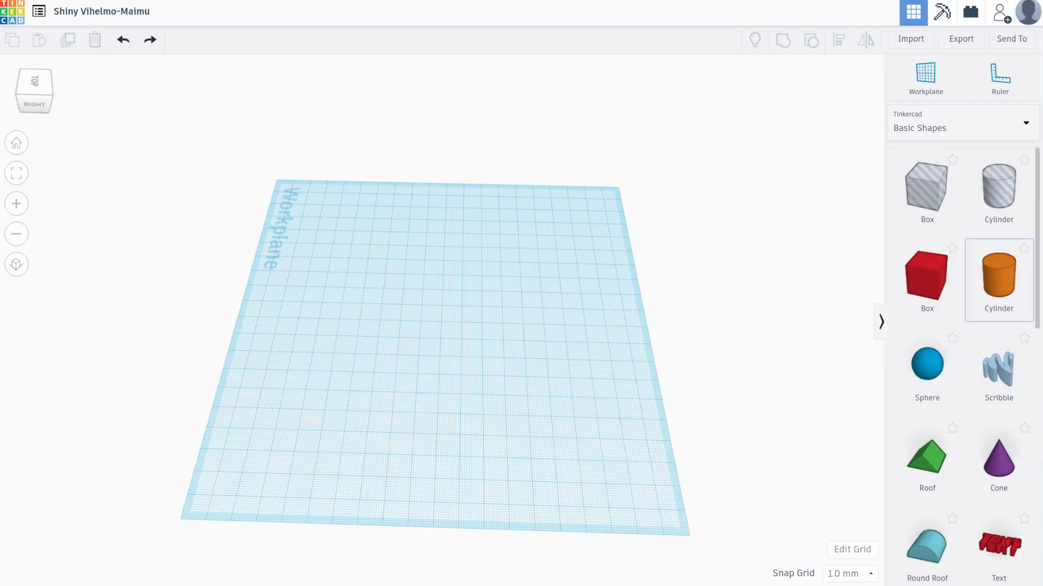
pyautogui.click(999, 276)
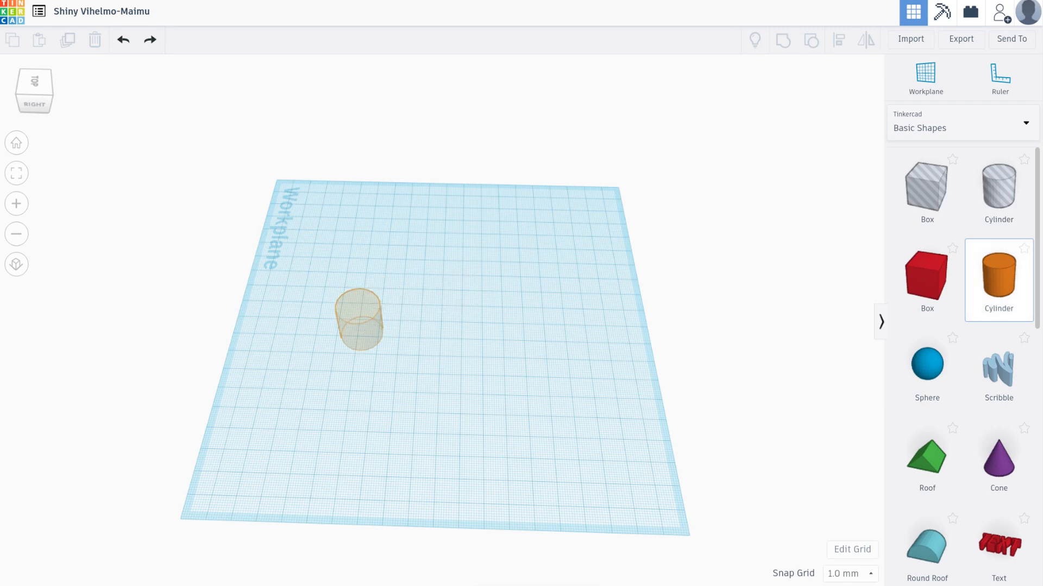
pyautogui.click(362, 331)
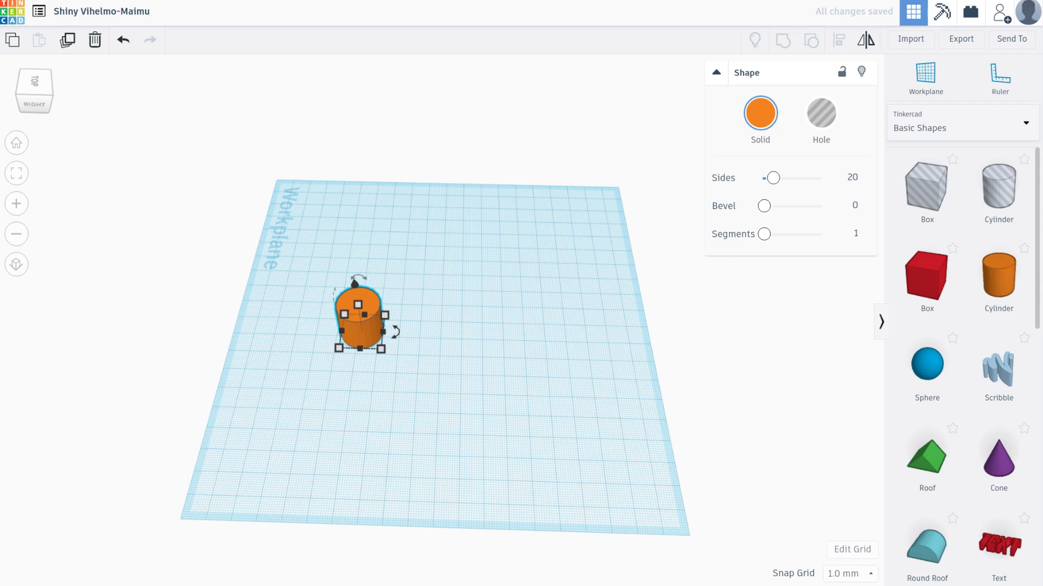
pyautogui.click(760, 112)
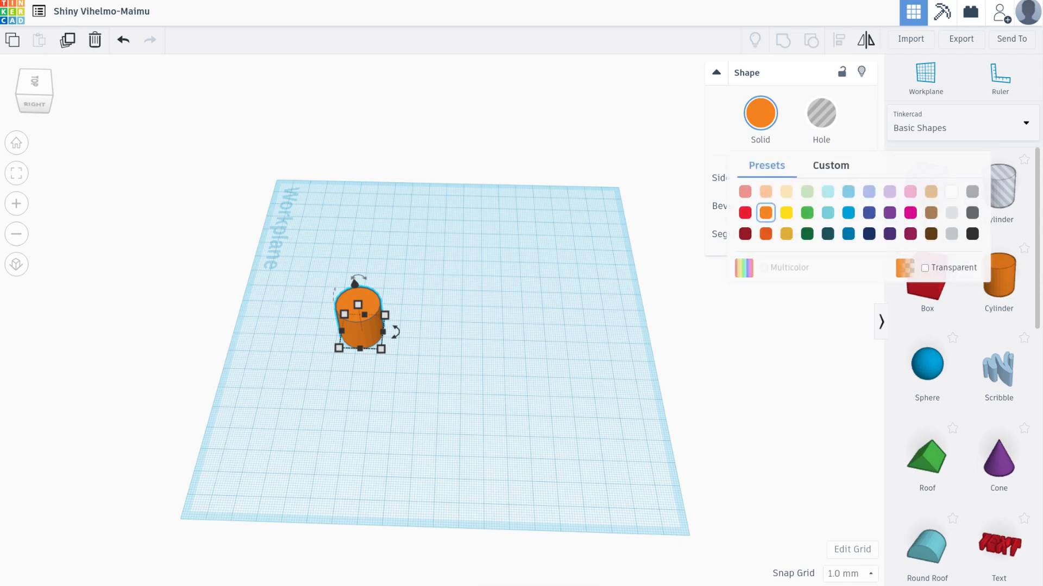
pyautogui.click(910, 213)
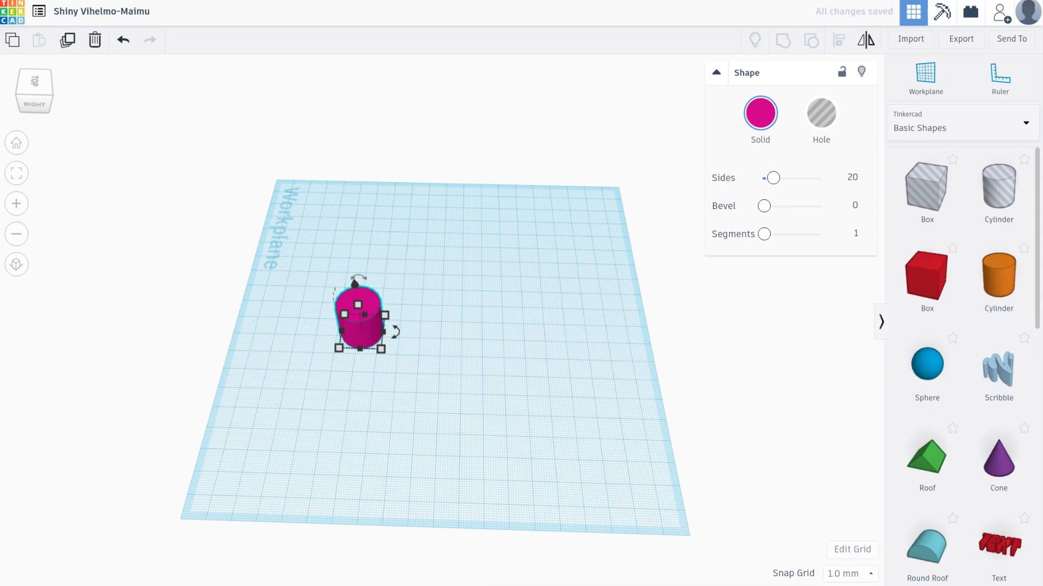
# Convert the magenta cylinder to a hole and back to a solid
pyautogui.press('h')
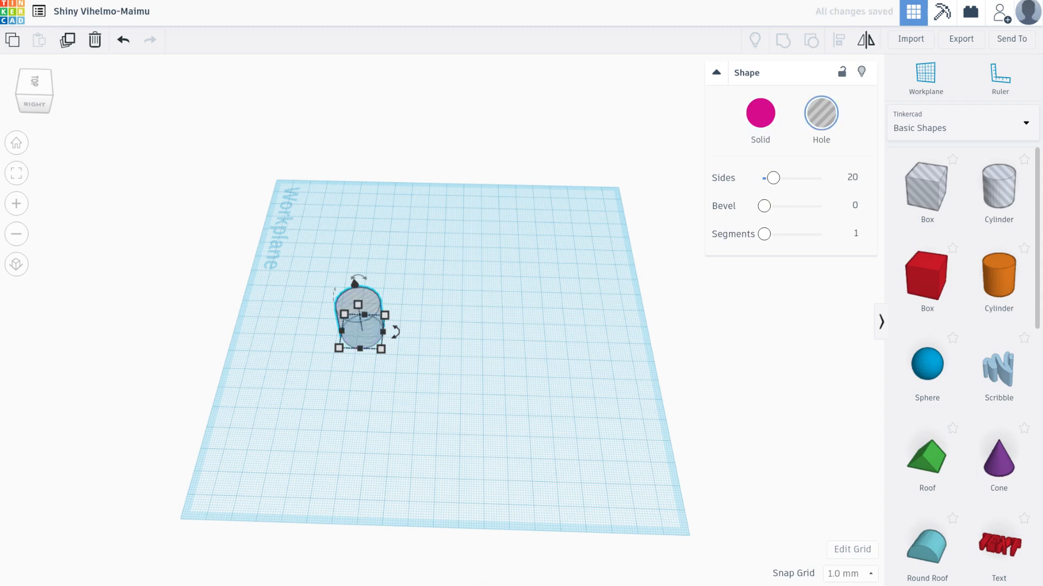
pyautogui.click(760, 113)
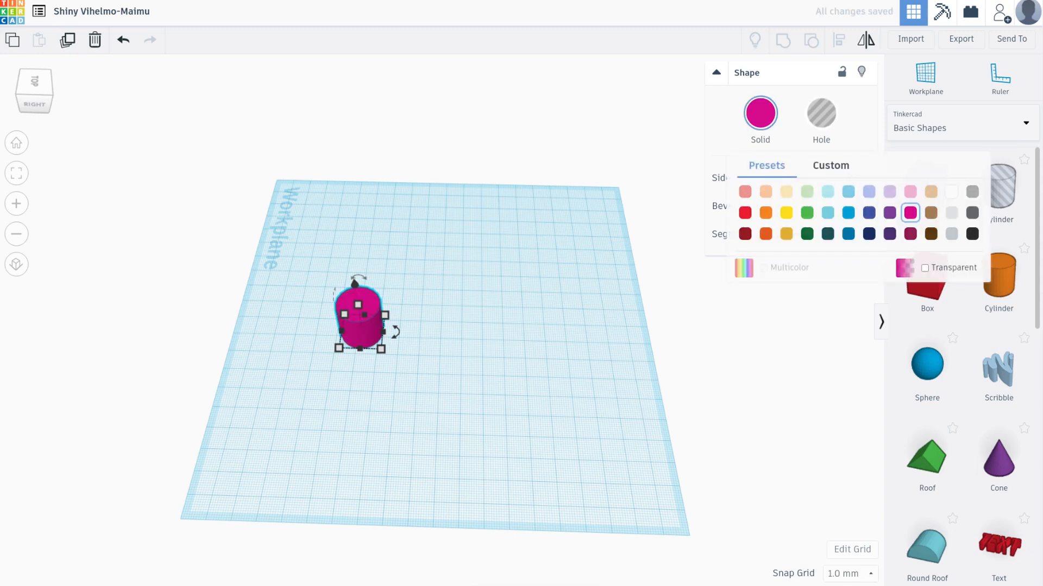
pyautogui.press('Escape')
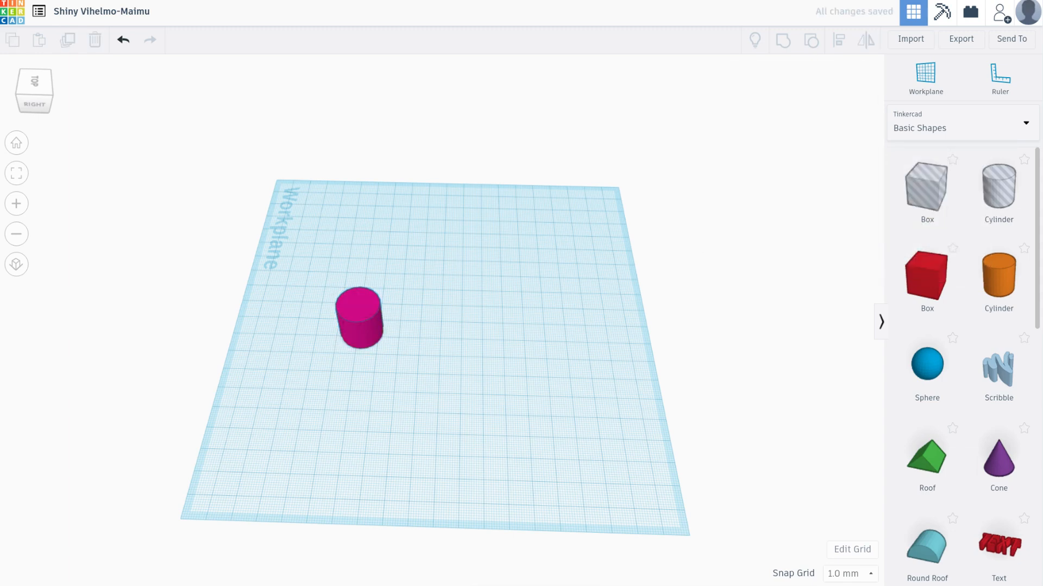
pyautogui.click(360, 321)
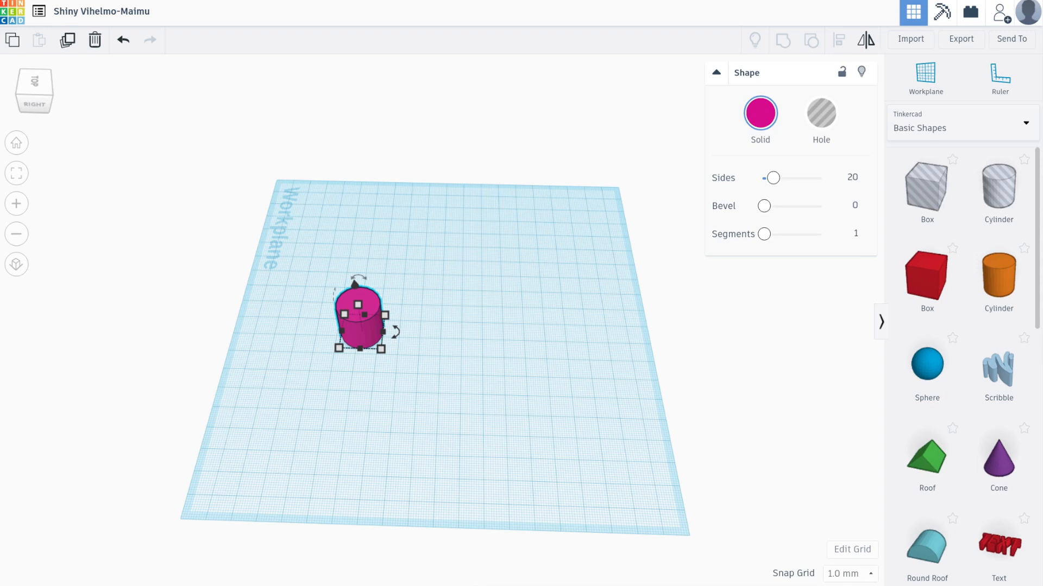
pyautogui.moveTo(395, 332); pyautogui.dragTo(356, 370)
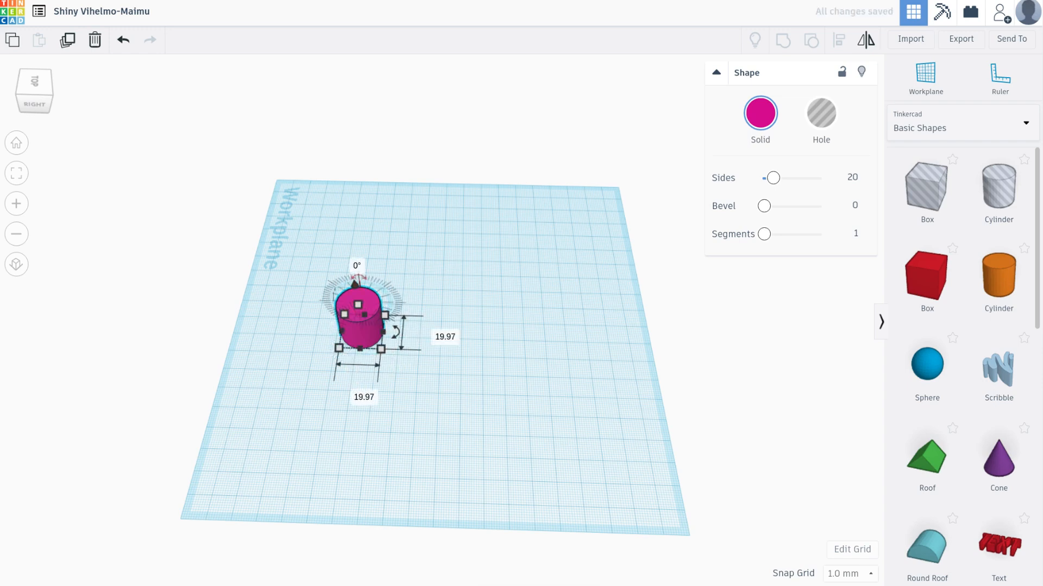
pyautogui.moveTo(356, 283)
pyautogui.mouseDown()
pyautogui.moveTo(346, 291)
pyautogui.moveTo(390, 283)
pyautogui.moveTo(360, 276)
pyautogui.mouseUp()
pyautogui.press('Escape')
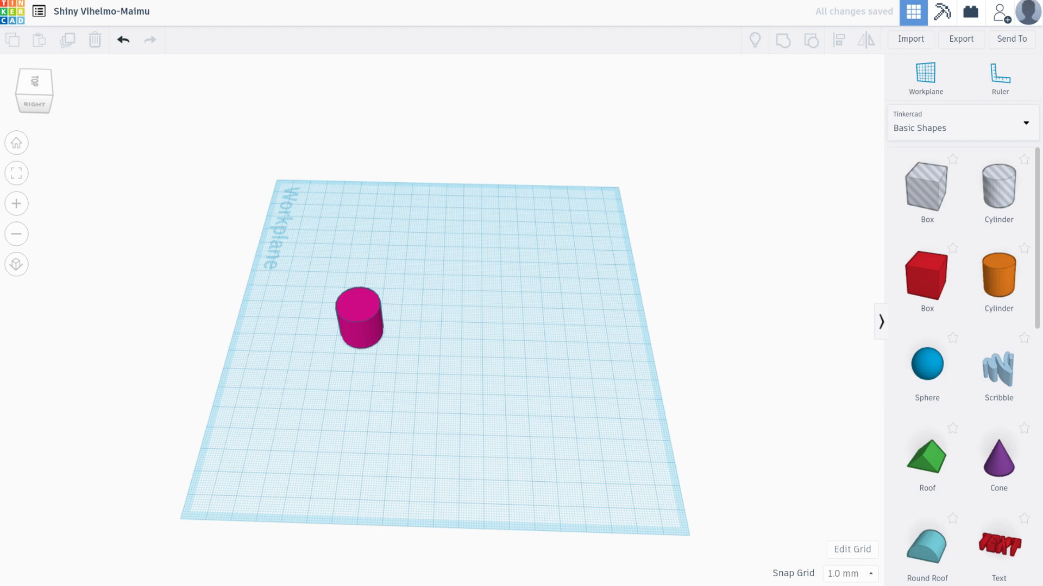
# Enlarge the cylinder's base from one corner to about 71 mm by 47 mm, forming a wide oval disc
pyautogui.click(360, 321)
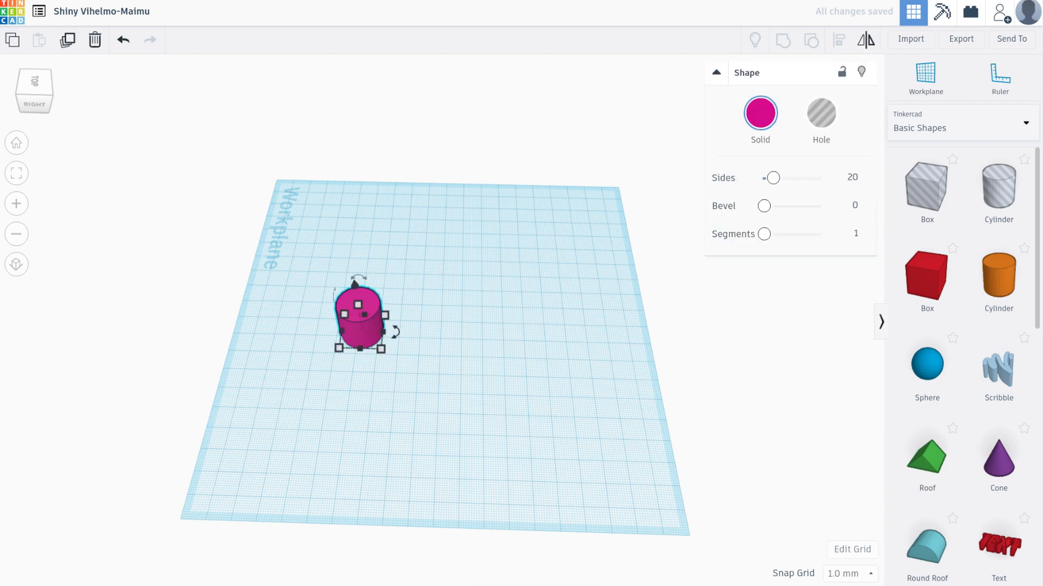
pyautogui.moveTo(380, 349); pyautogui.dragTo(489, 403)
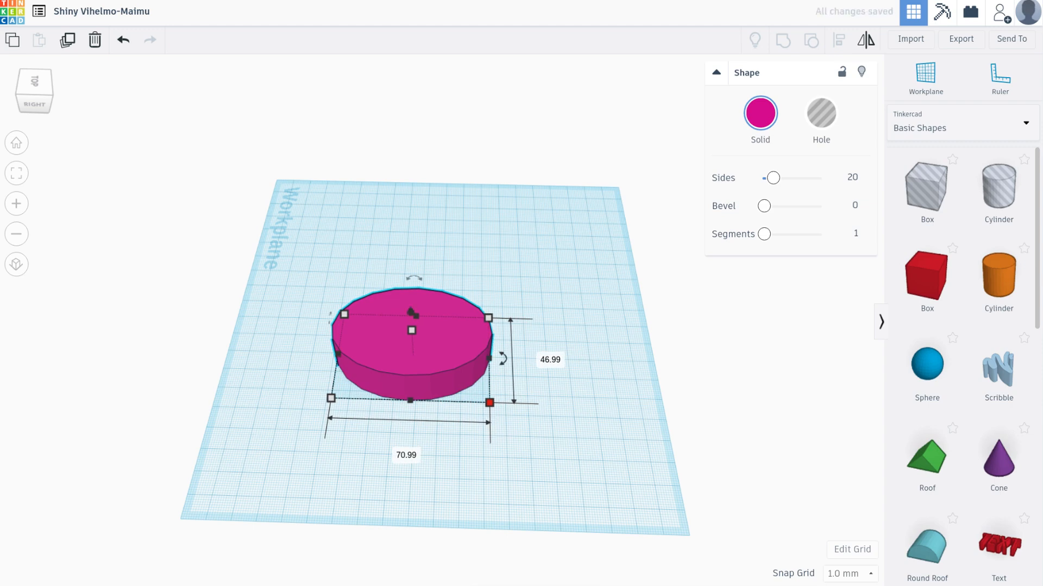
pyautogui.click(584, 375)
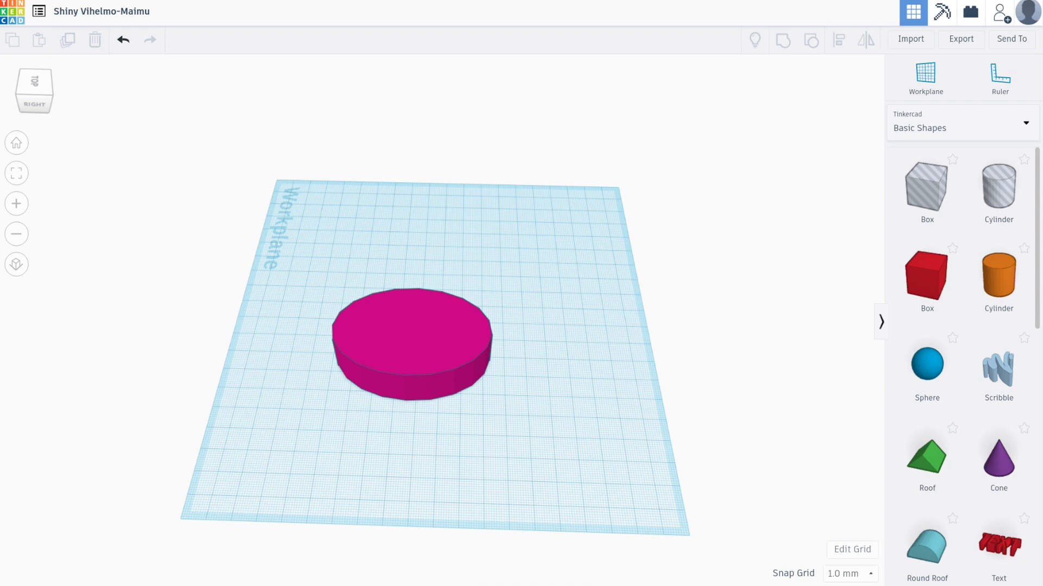
pyautogui.click(411, 348)
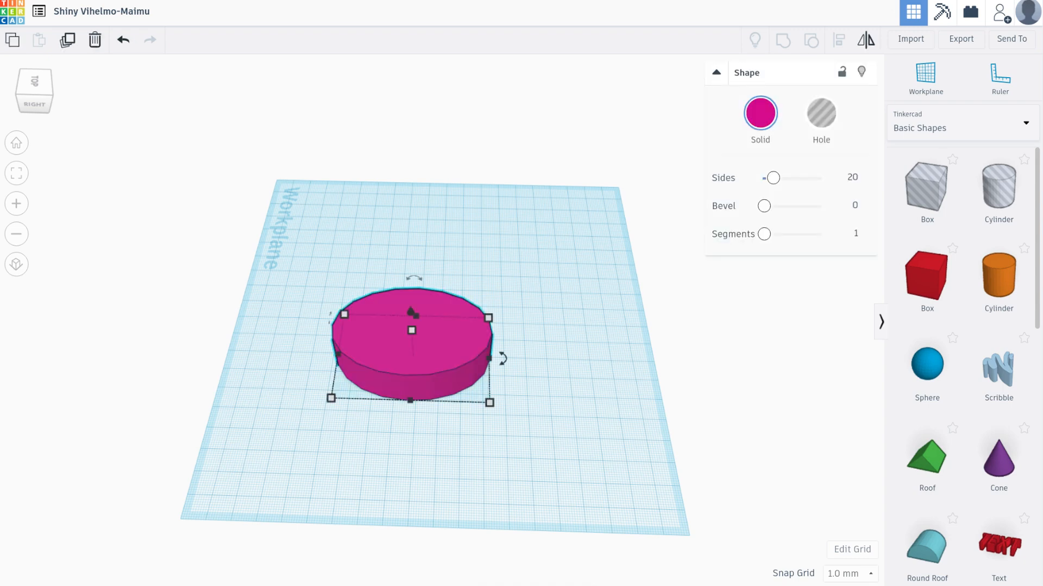
pyautogui.moveTo(414, 278)
pyautogui.mouseDown()
pyautogui.moveTo(407, 217)
pyautogui.moveTo(350, 223)
pyautogui.moveTo(411, 228)
pyautogui.moveTo(414, 278)
pyautogui.mouseUp()
pyautogui.press('Escape')
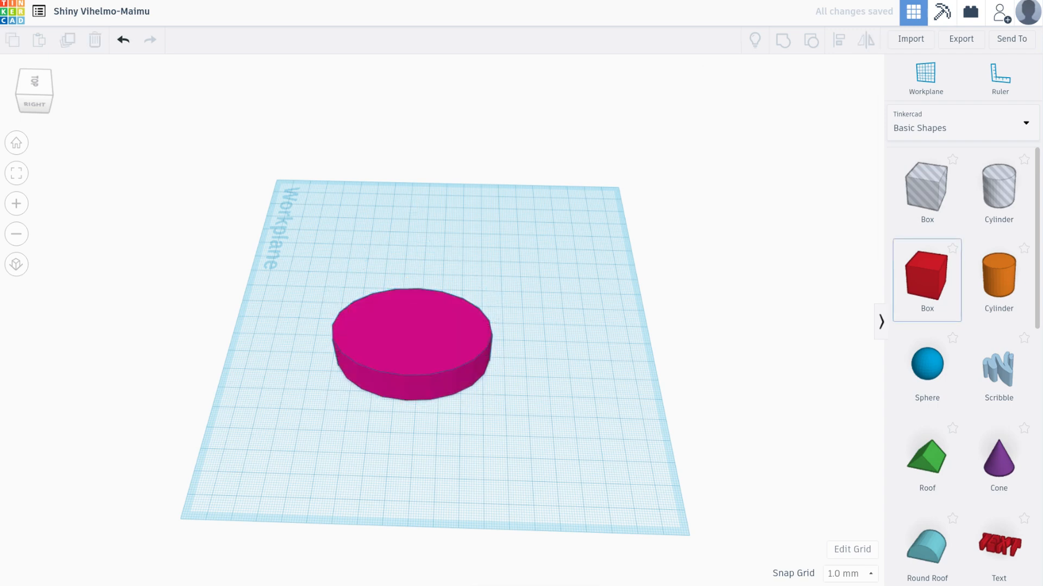
# Add a red box beside the magenta disc and move it about 57 mm sideways and 6 mm forward into the disc
pyautogui.moveTo(927, 277); pyautogui.dragTo(539, 312)
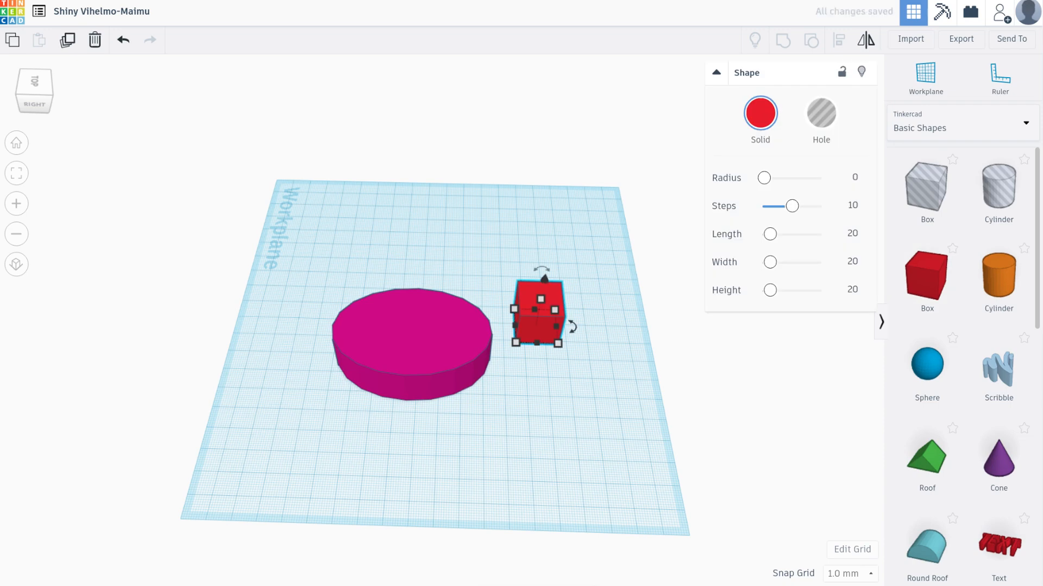
pyautogui.press('Escape')
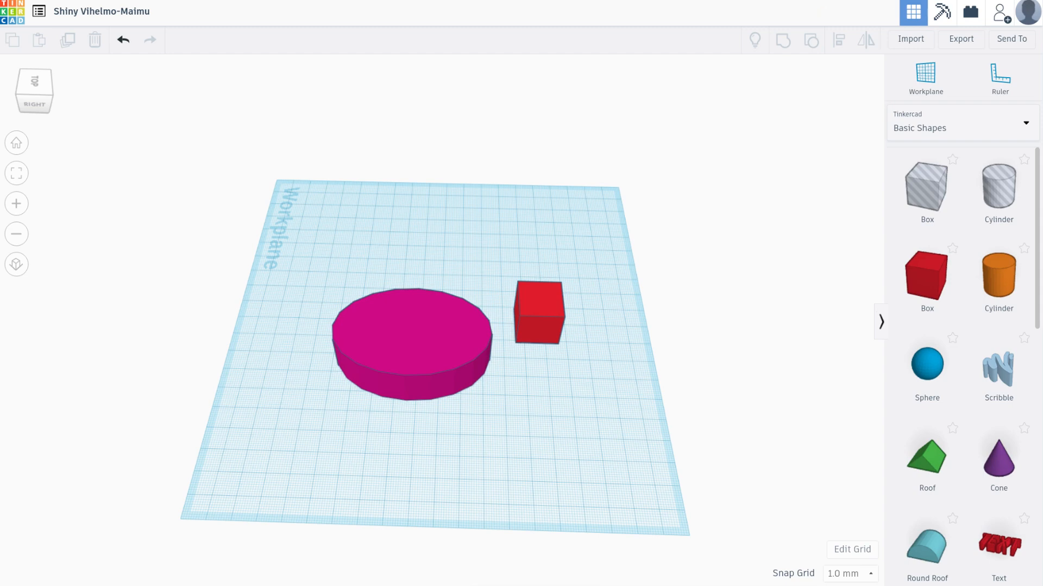
pyautogui.click(539, 315)
pyautogui.moveTo(539, 315); pyautogui.dragTo(419, 313)
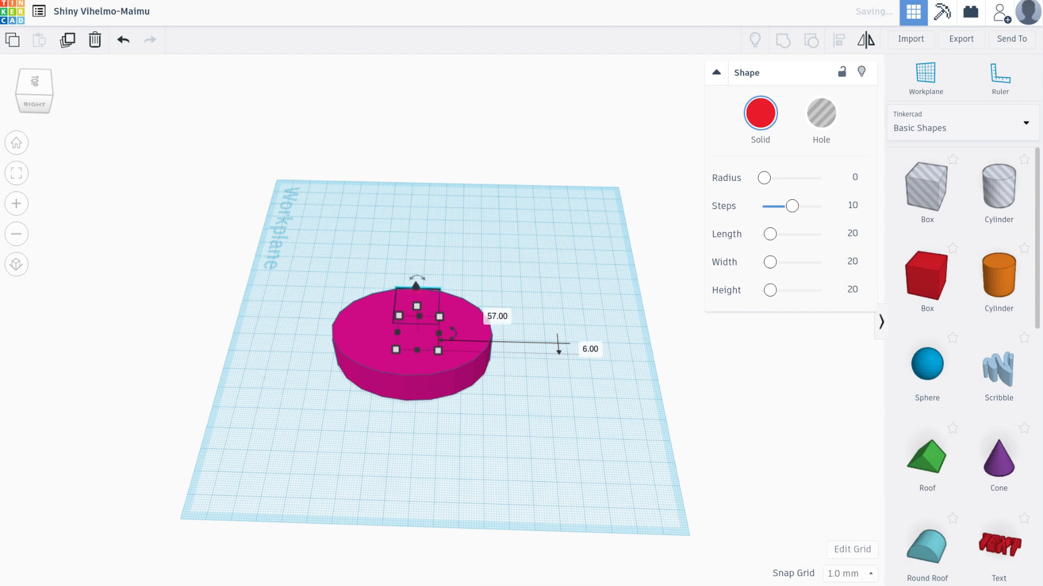
# Shift the magenta disc about 17 mm sideways and move the red box about 37 mm by 34 mm clear of it
pyautogui.moveTo(467, 353); pyautogui.dragTo(429, 350)
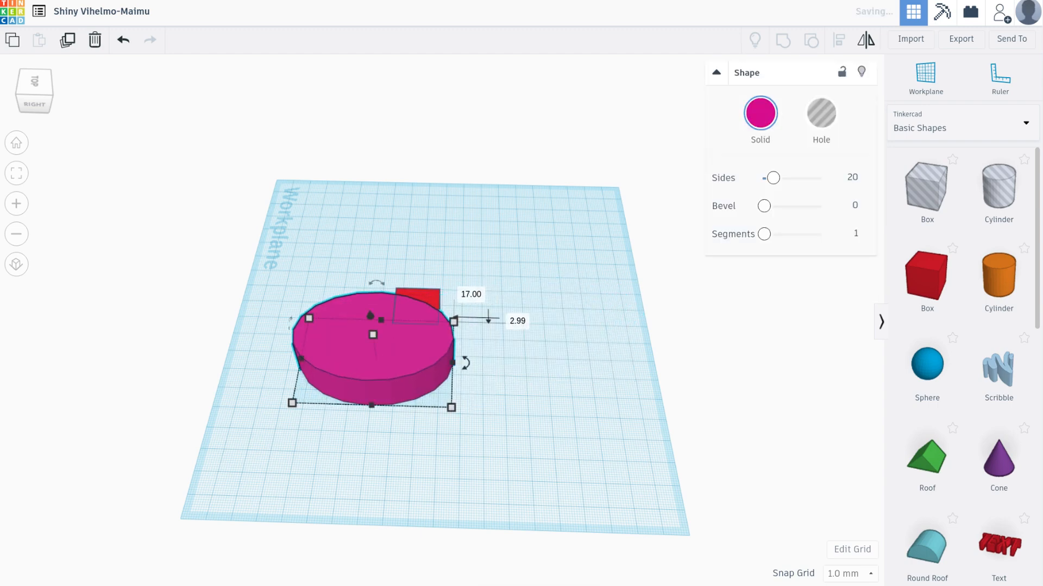
pyautogui.moveTo(426, 299); pyautogui.dragTo(503, 249)
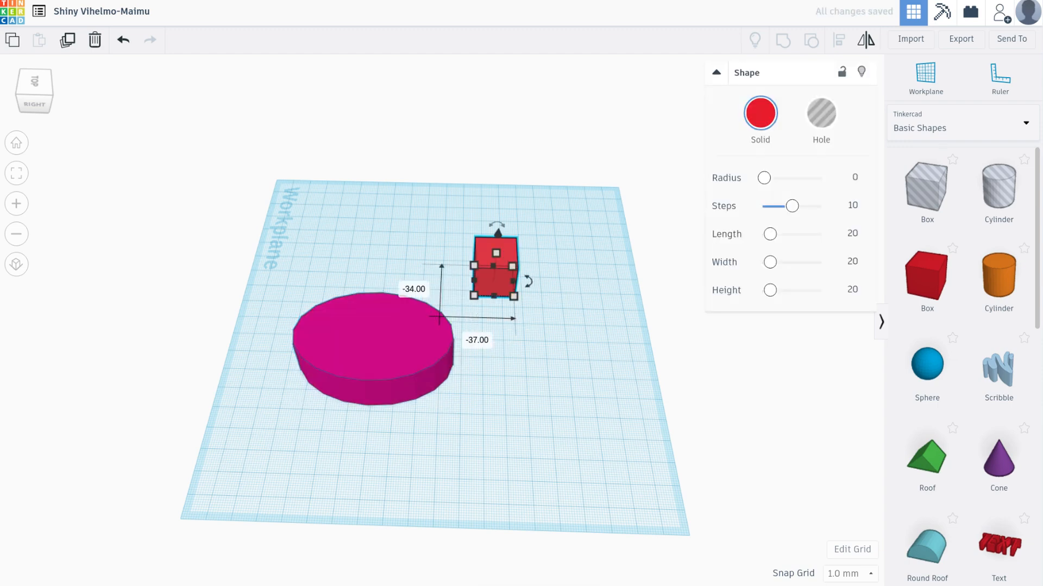
pyautogui.click(570, 339)
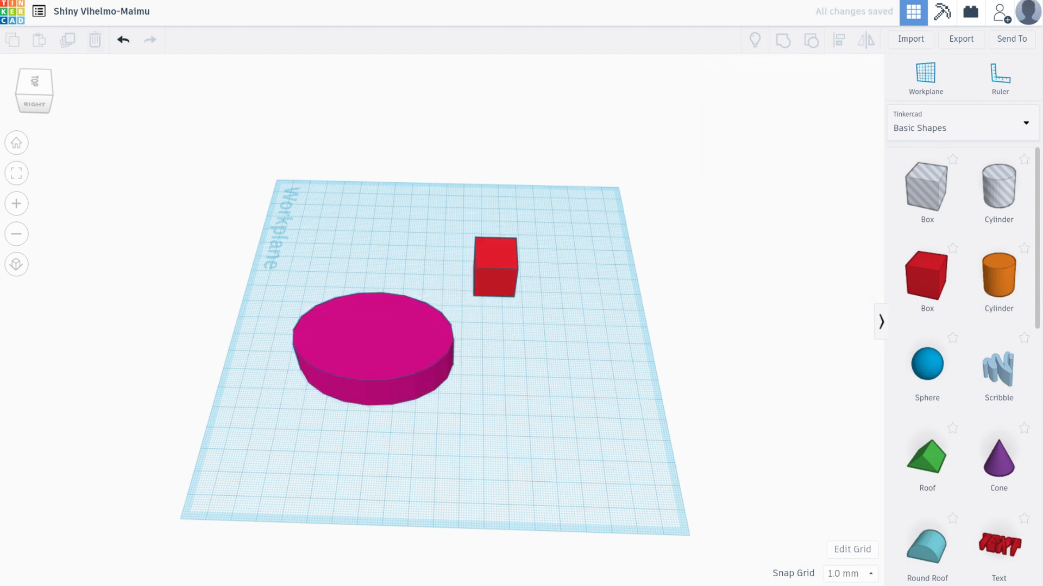
# Select the disc and the box together and align their centres along both horizontal axes of the workplane
pyautogui.click(374, 351)
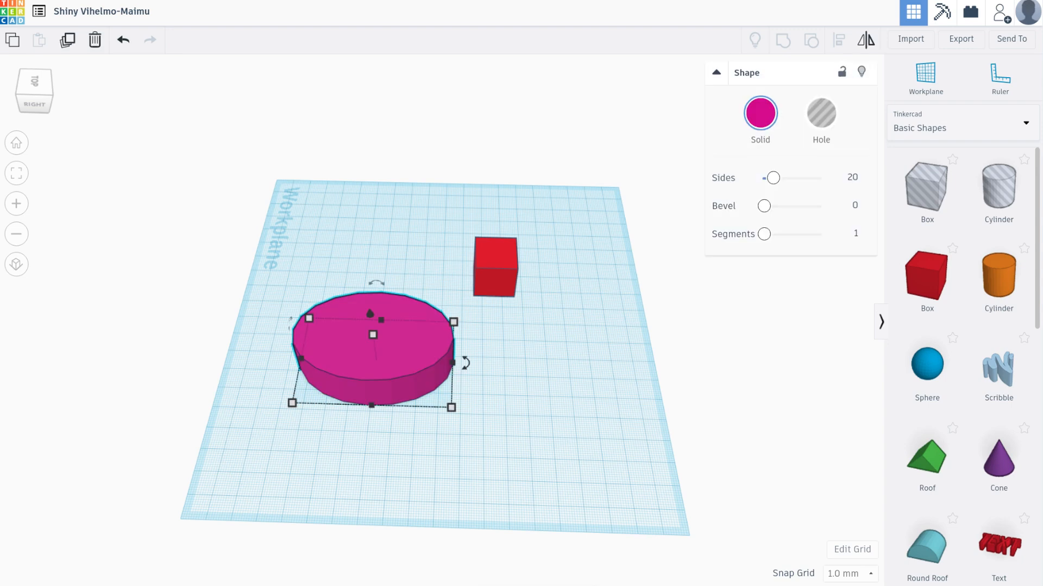
pyautogui.hotkey('ctrl', 'a')
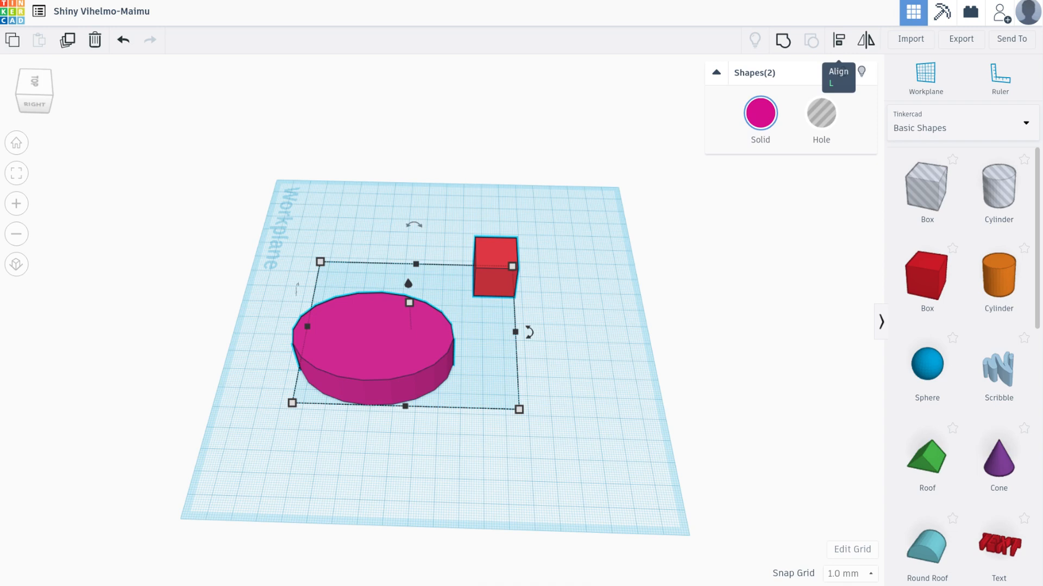
pyautogui.press('l')
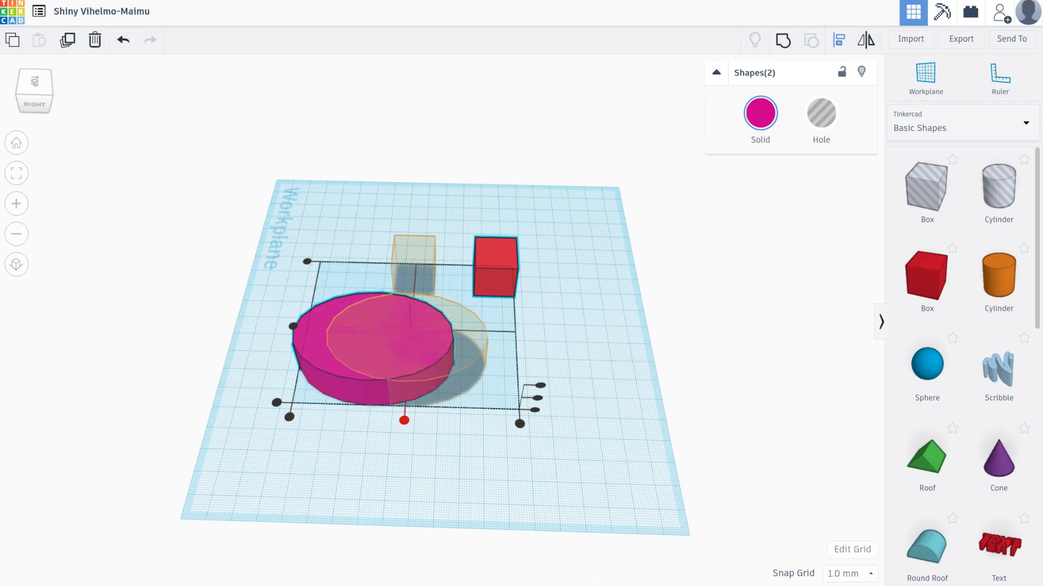
pyautogui.click(404, 421)
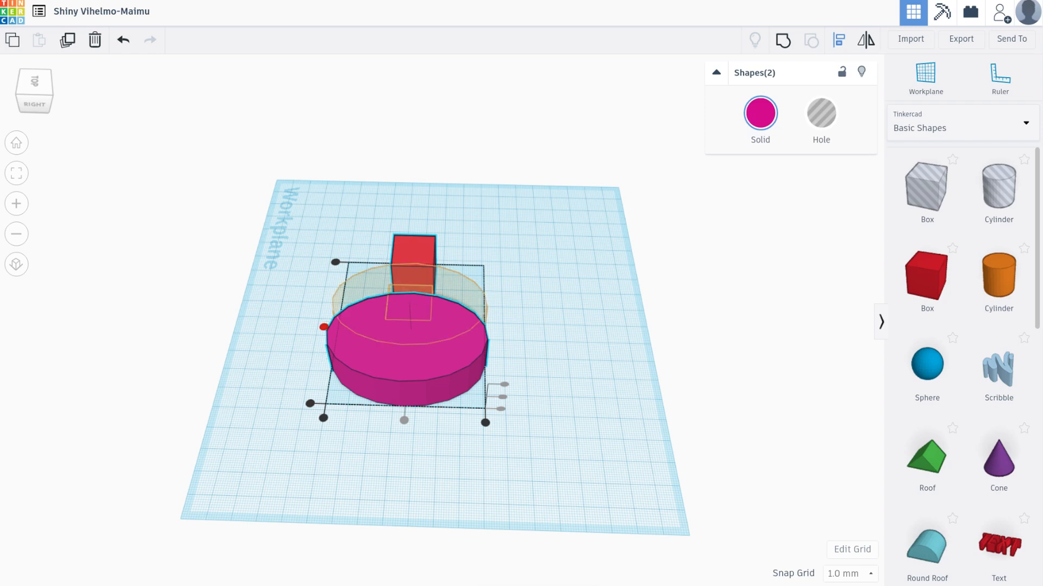
pyautogui.click(323, 327)
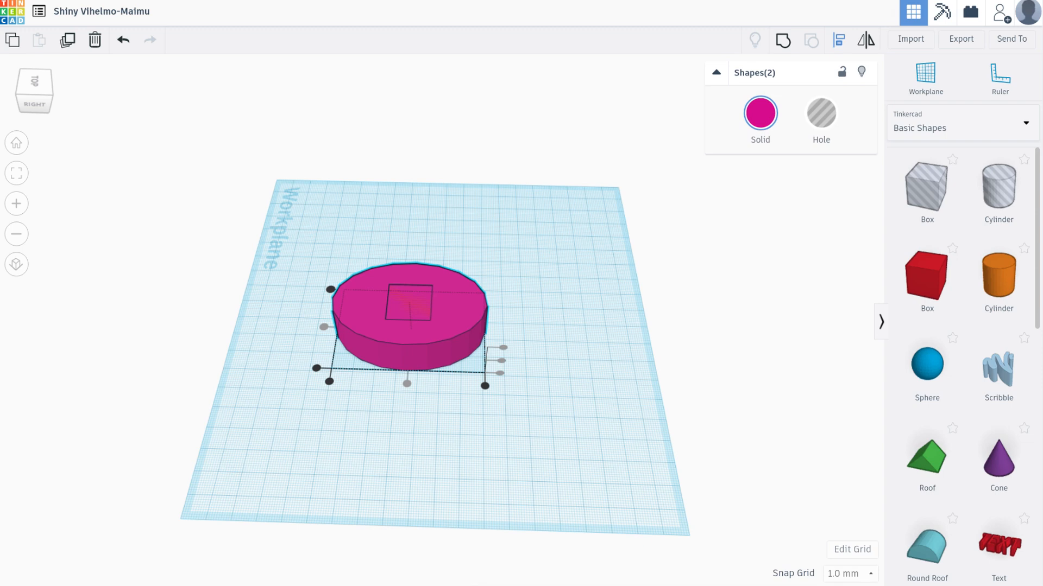
pyautogui.press('Escape')
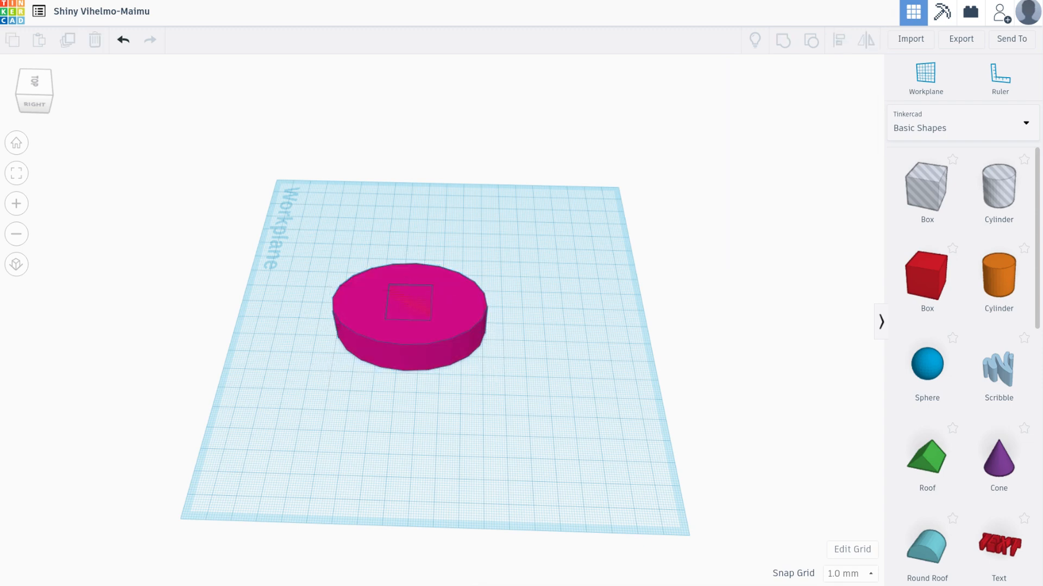
pyautogui.click(410, 332)
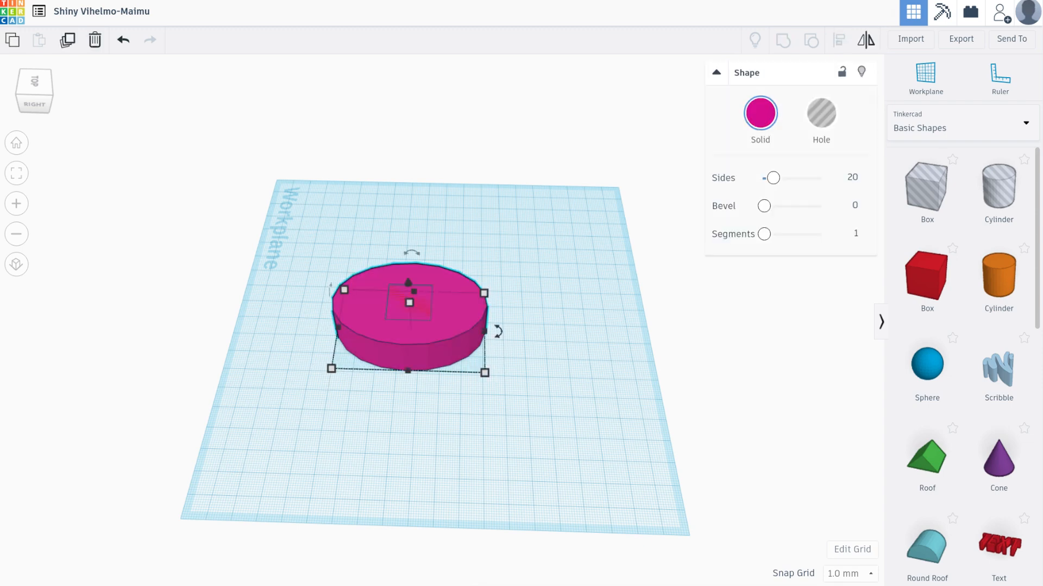
pyautogui.press('m')
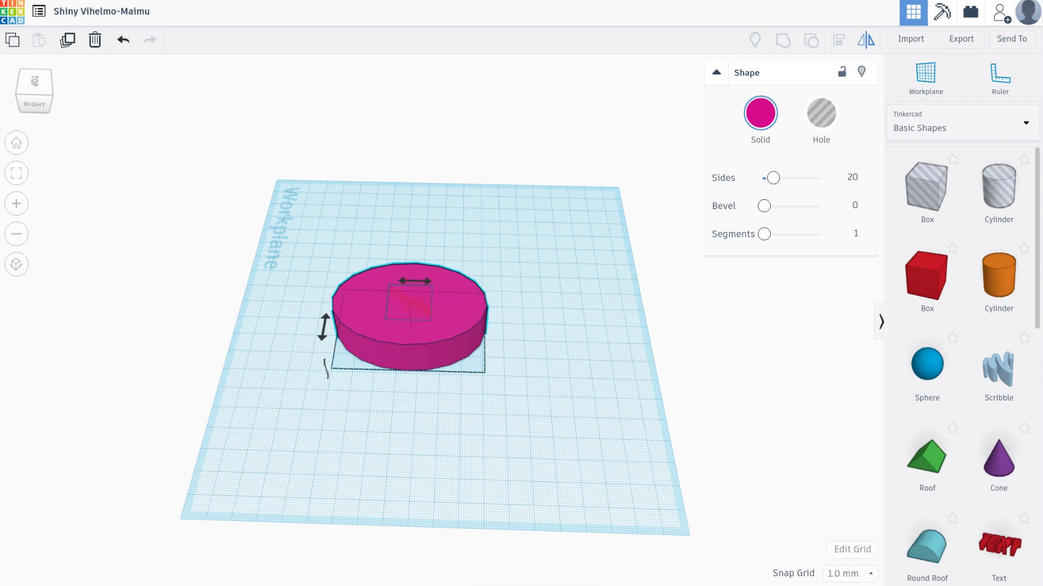
pyautogui.click(337, 235)
# Align the magenta disc and red box along the disc's front edge, and move the box about 72 mm by 19 mm clear of it
pyautogui.moveTo(310, 232); pyautogui.dragTo(556, 416)
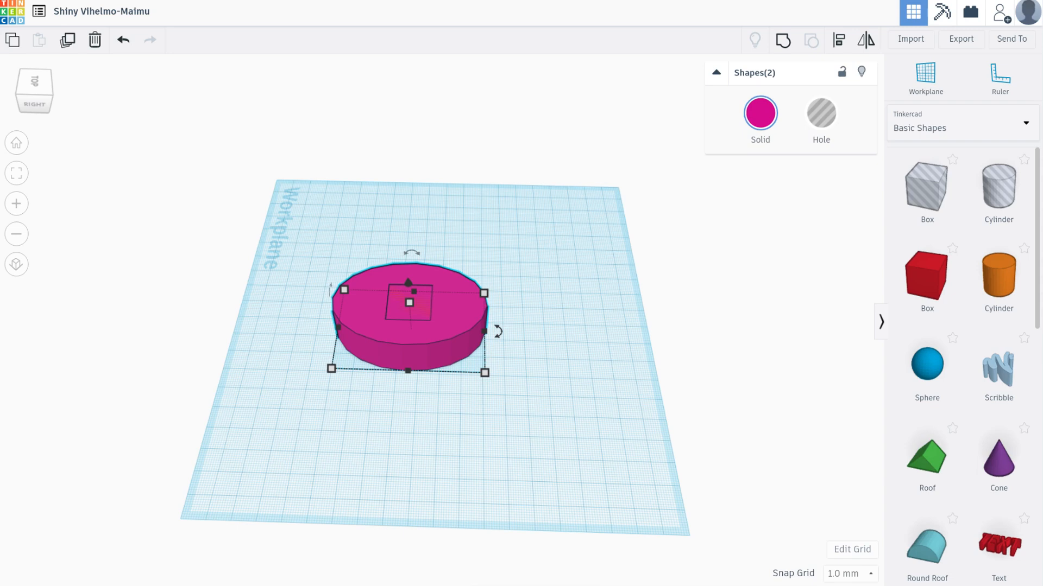
pyautogui.click(839, 40)
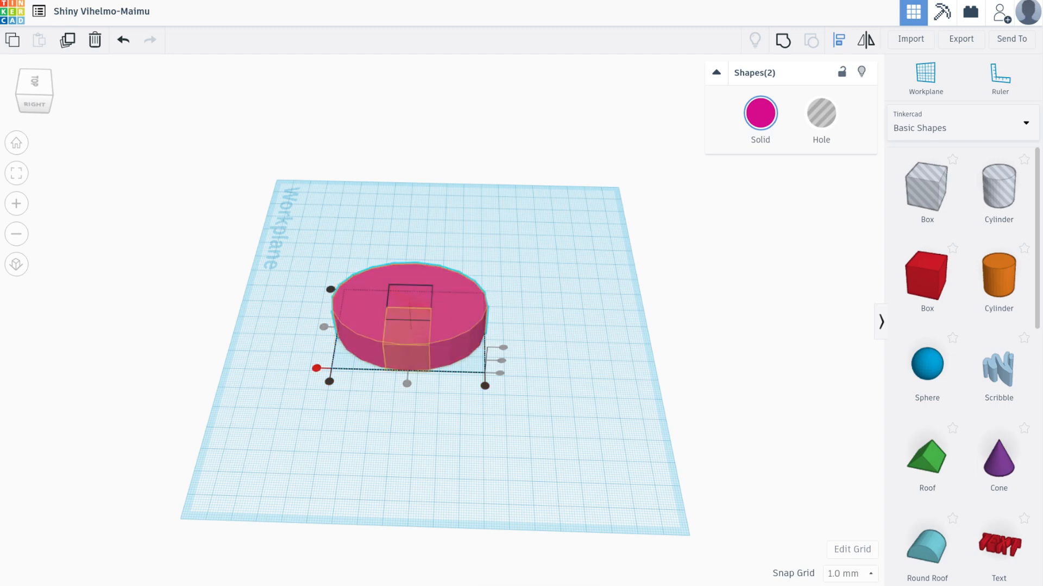
pyautogui.click(316, 368)
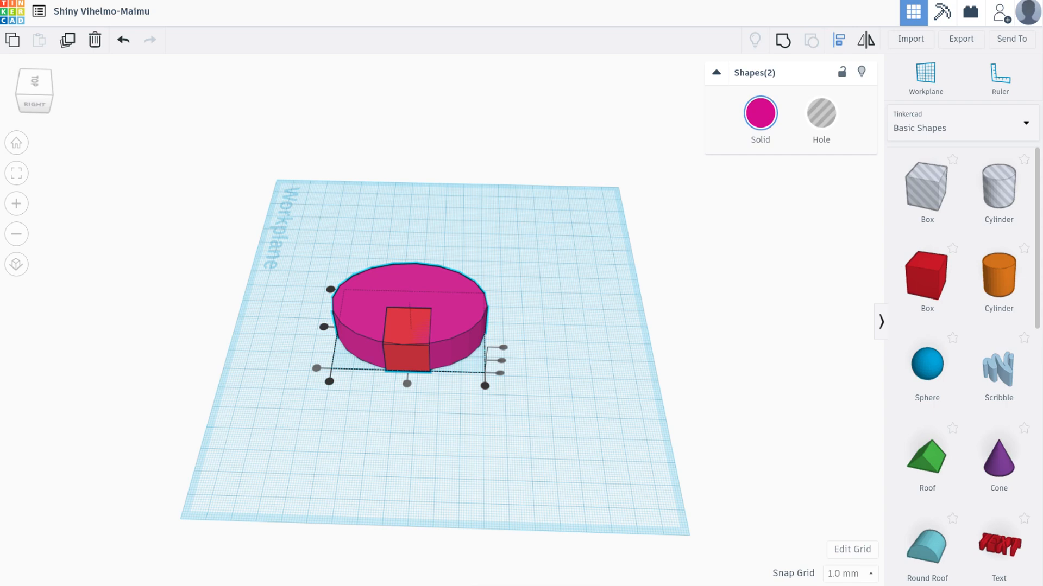
pyautogui.press('Escape')
pyautogui.moveTo(407, 348); pyautogui.dragTo(563, 318)
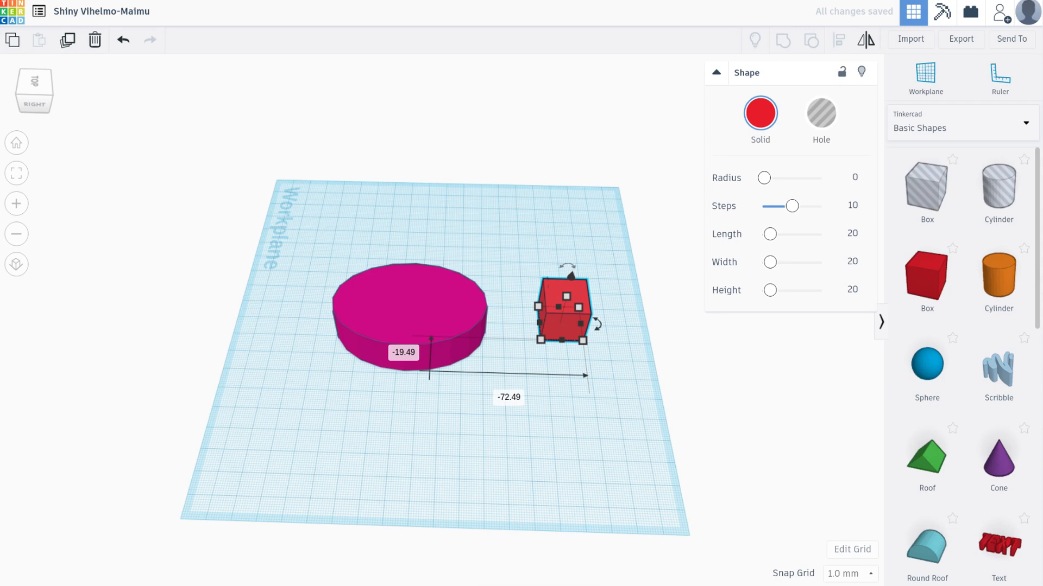
pyautogui.press('Escape')
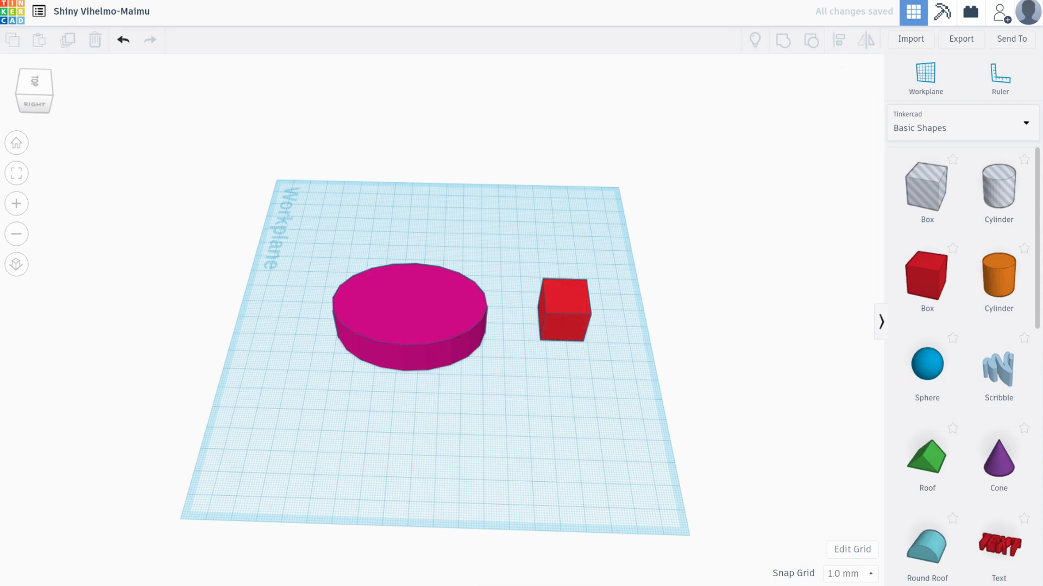
# Turn the magenta disc into a hole and move the red box about 71 mm by 4 mm into it
pyautogui.click(410, 321)
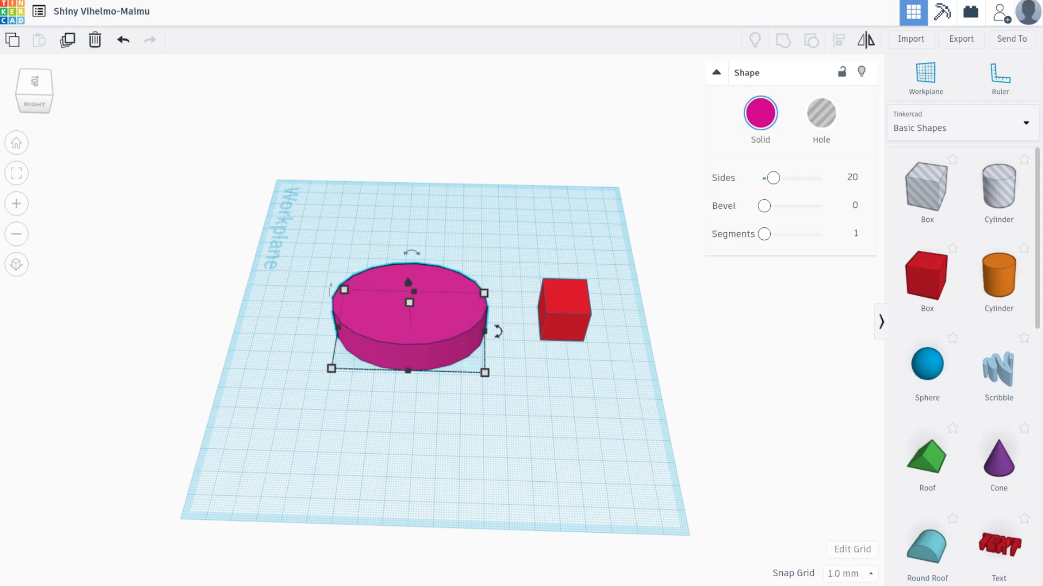
pyautogui.press('h')
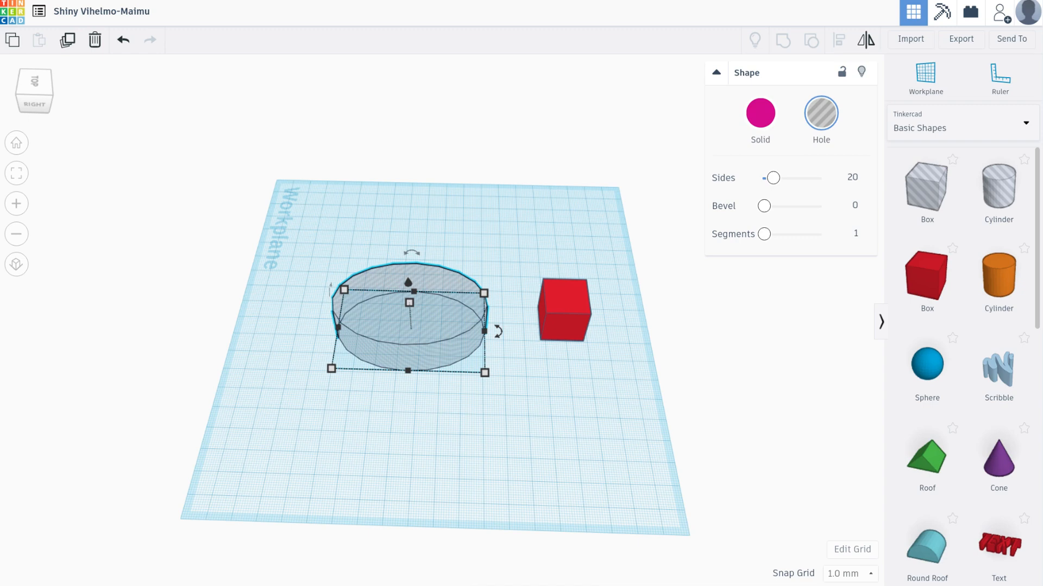
pyautogui.moveTo(565, 309); pyautogui.dragTo(413, 313)
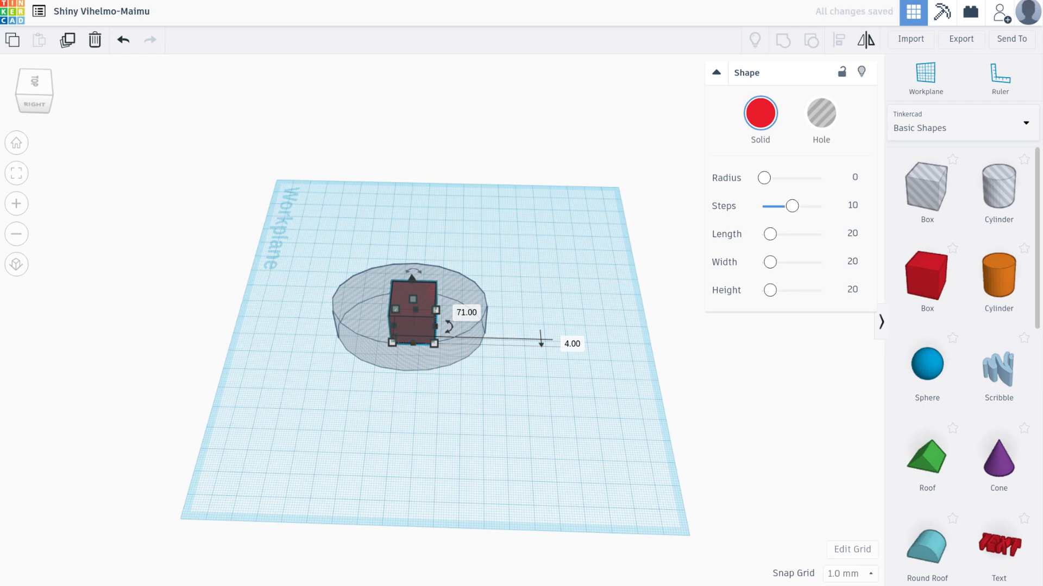
# Separate the shapes by moving the disc about 25 mm and the red box about 34 mm sideways, and make the disc solid magenta
pyautogui.moveTo(445, 347); pyautogui.dragTo(390, 346)
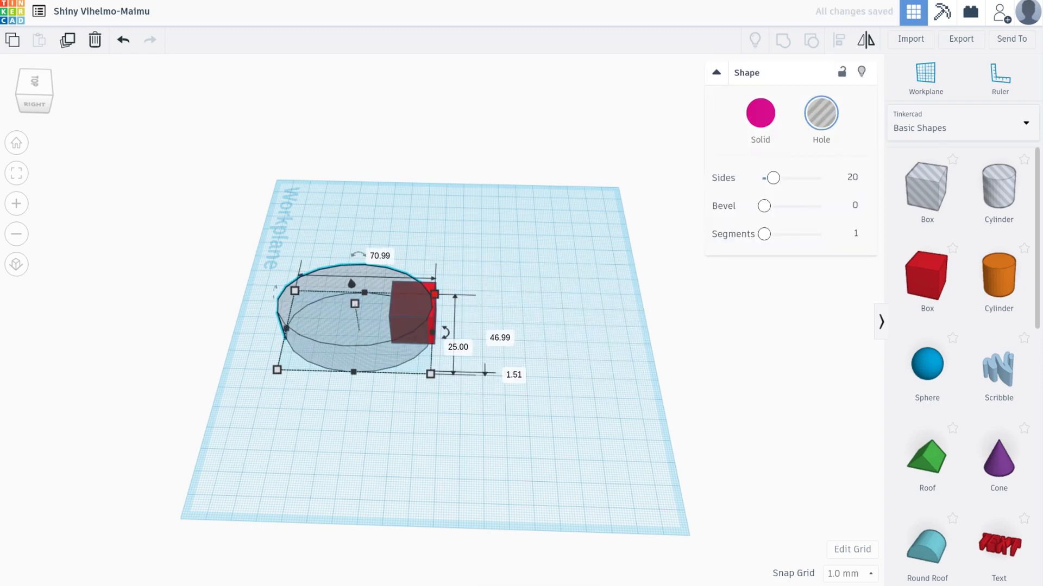
pyautogui.moveTo(434, 315); pyautogui.dragTo(507, 314)
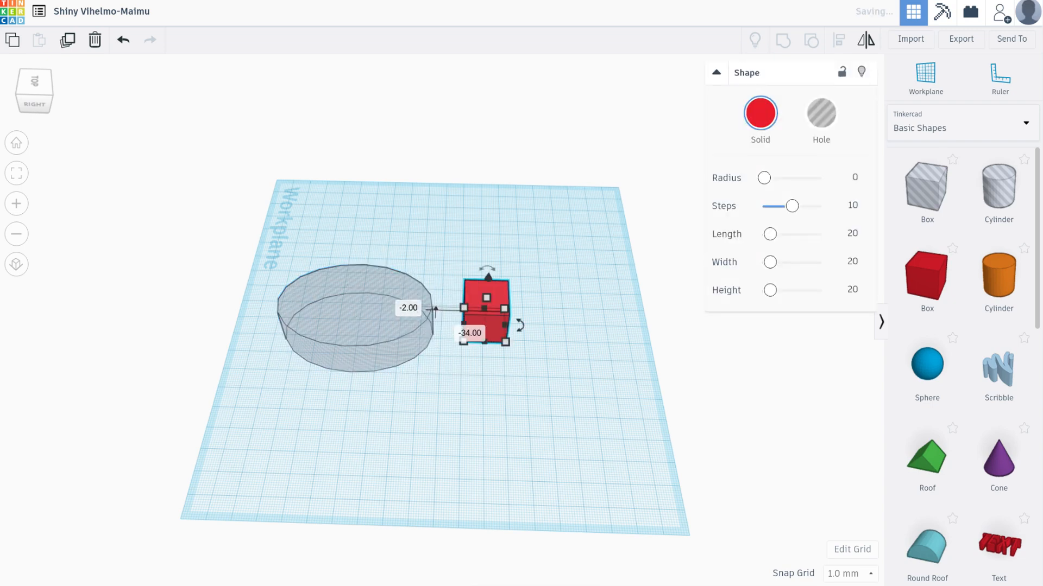
pyautogui.click(399, 337)
pyautogui.click(760, 113)
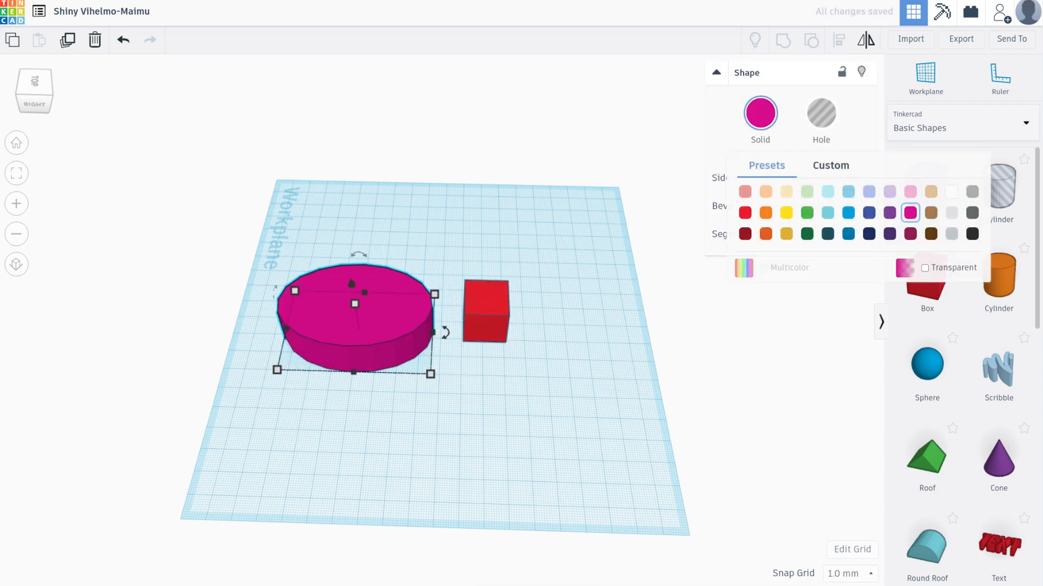
# Turn the red box into a hole and move it about 60 mm by 2 mm into the magenta disc
pyautogui.click(486, 321)
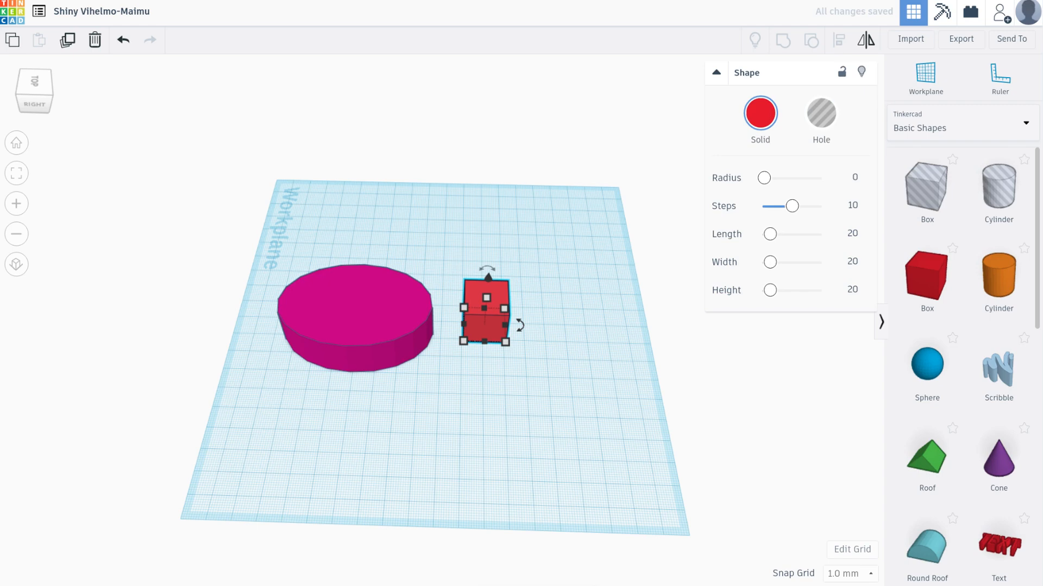
pyautogui.press('h')
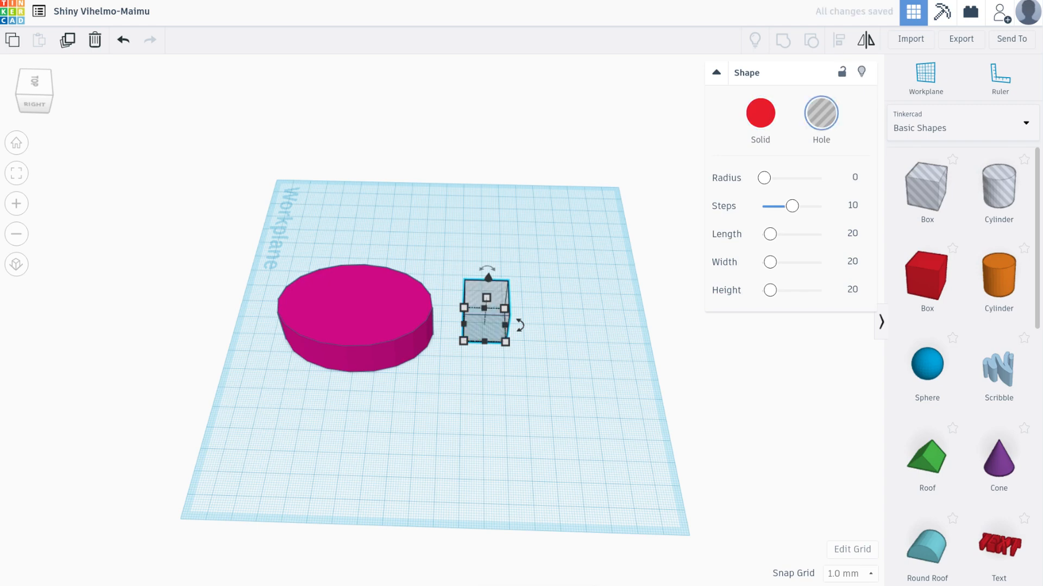
pyautogui.moveTo(485, 320); pyautogui.dragTo(360, 320)
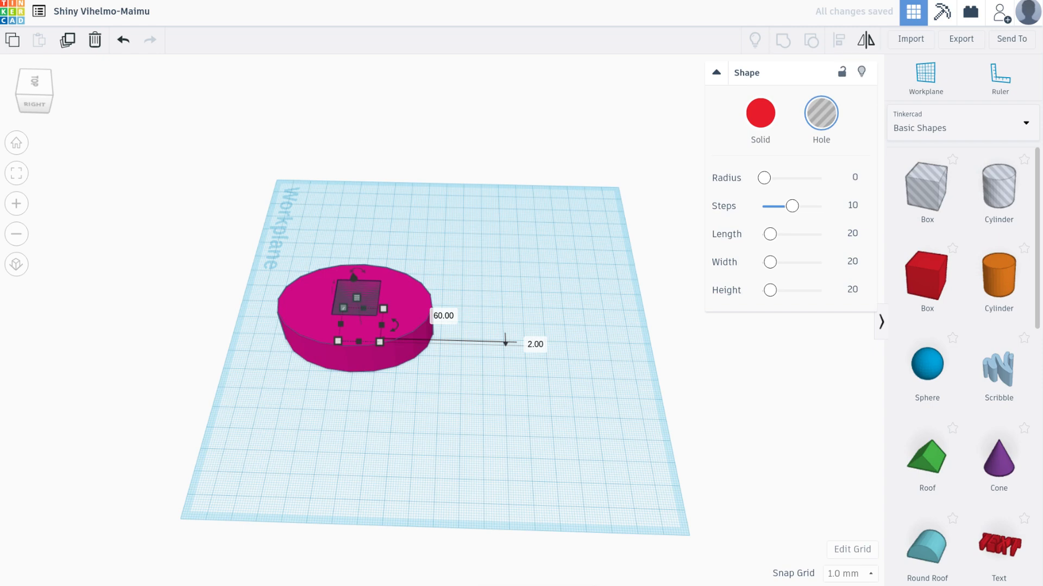
pyautogui.press('Escape')
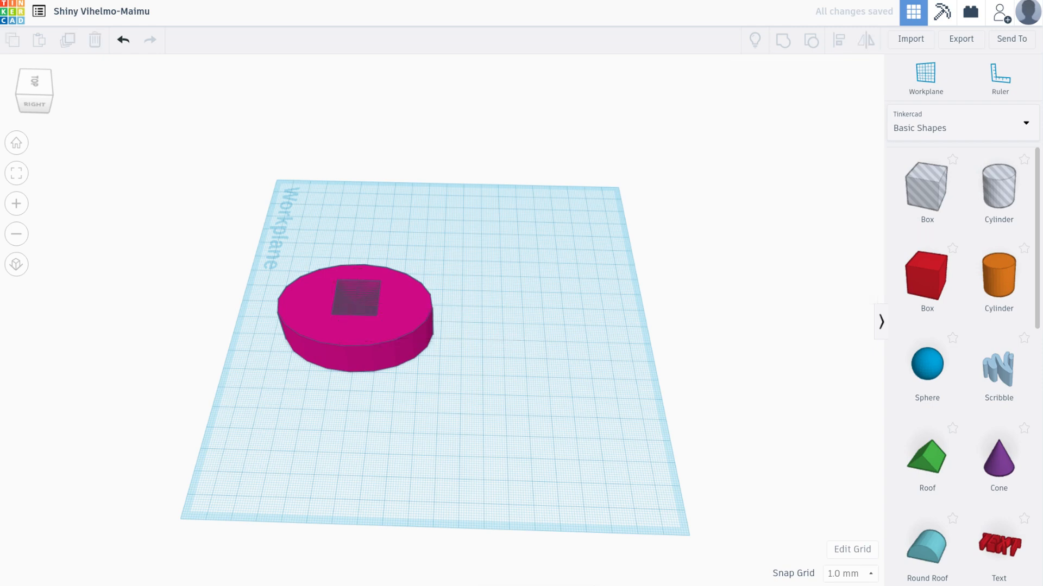
# Shift the magenta disc slightly backward around the box-shaped hole
pyautogui.click(357, 298)
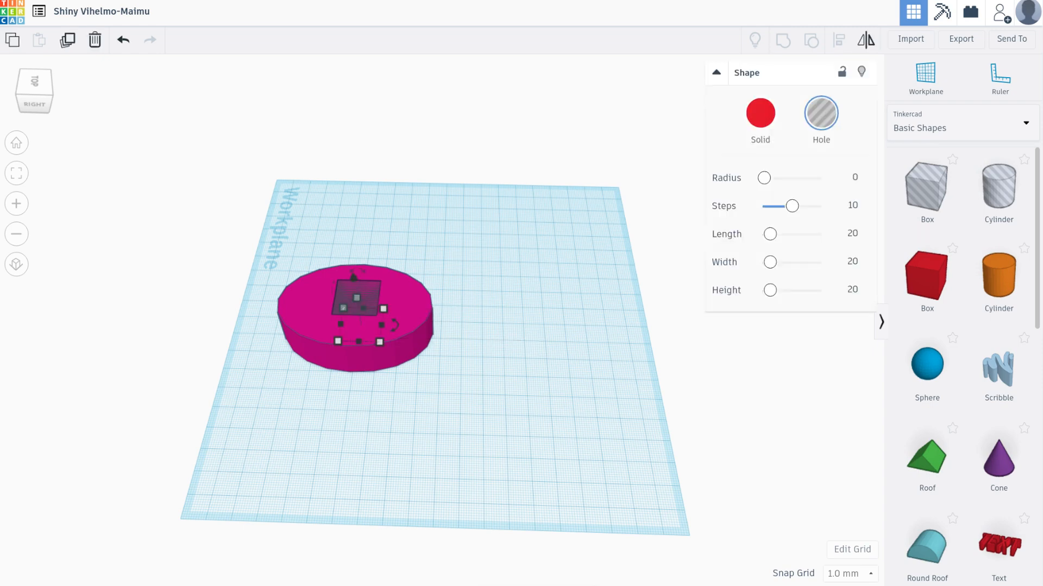
pyautogui.click(362, 332)
pyautogui.press('Escape')
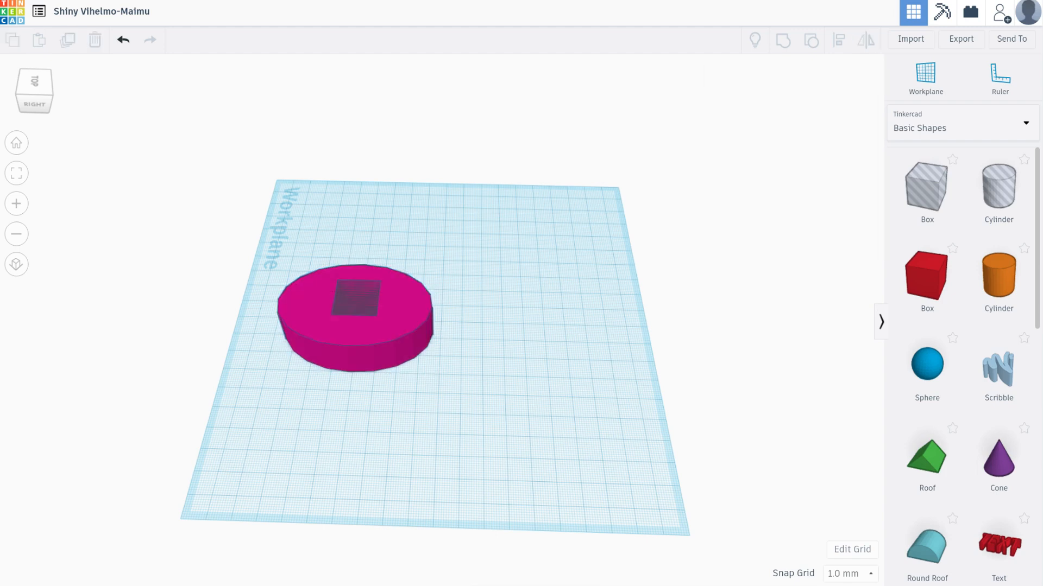
pyautogui.moveTo(404, 314)
pyautogui.mouseDown()
pyautogui.moveTo(569, 326)
pyautogui.moveTo(407, 309)
pyautogui.mouseUp()
pyautogui.press('Escape')
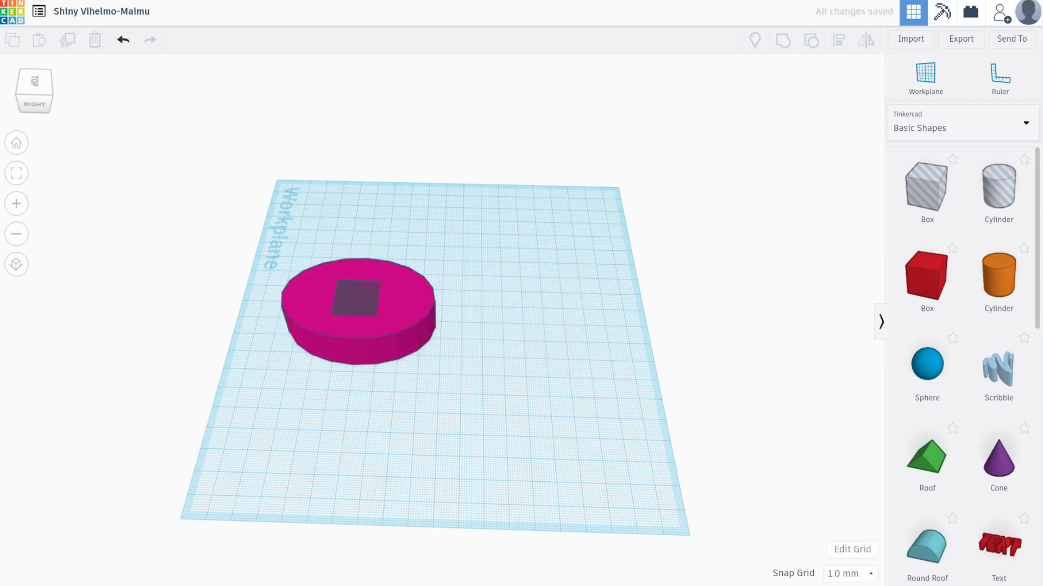
# Select the magenta disc and the box-shaped hole together and group them to cut a square opening through the disc
pyautogui.moveTo(494, 233); pyautogui.dragTo(255, 401)
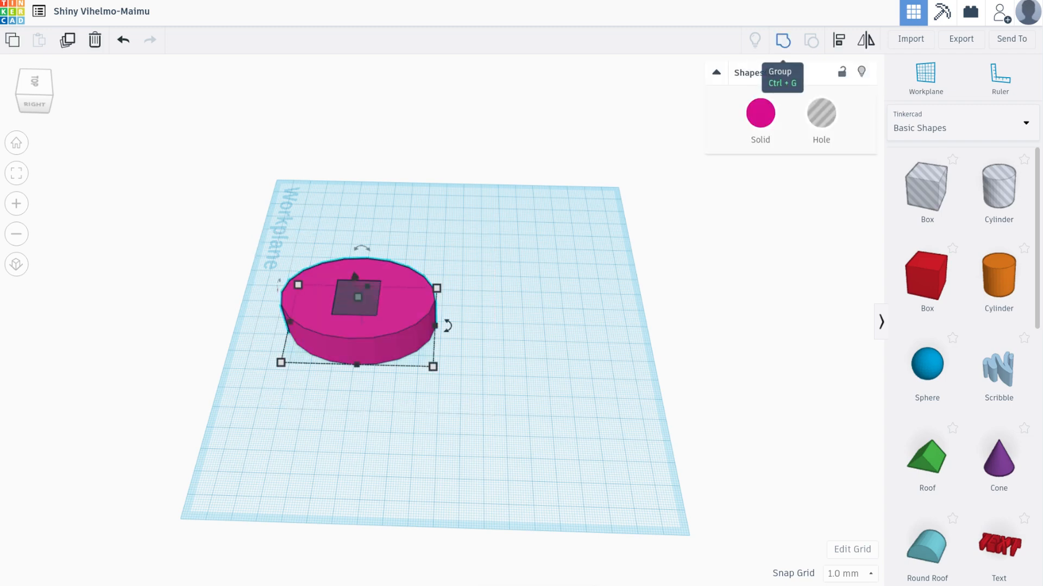
pyautogui.click(782, 40)
pyautogui.press('Escape')
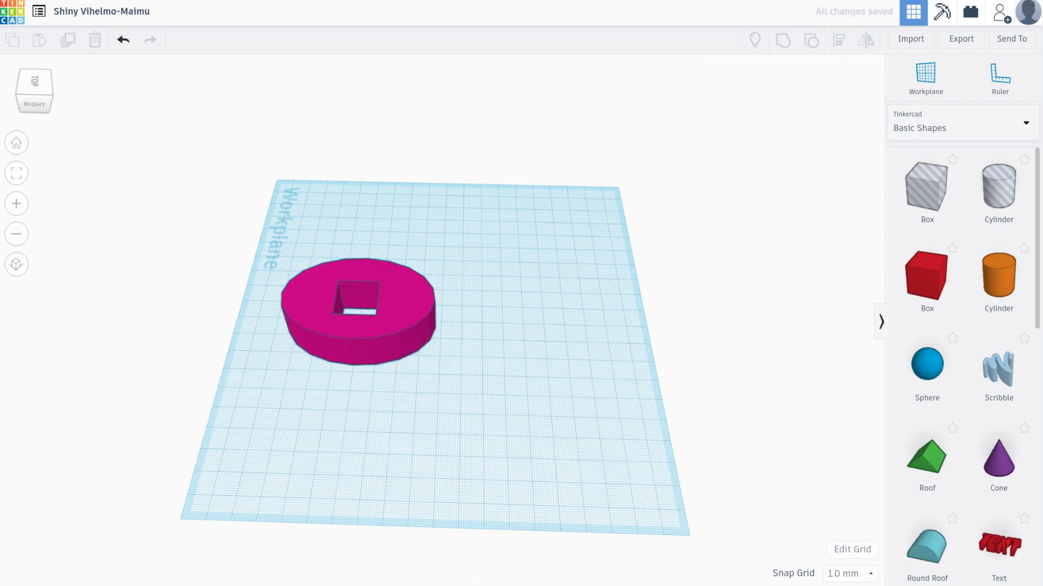
# Move the grouped disc toward the middle of the workplane and examine its square opening from above and from a lower angle
pyautogui.moveTo(380, 293); pyautogui.dragTo(470, 313)
pyautogui.moveTo(470, 314); pyautogui.dragTo(461, 353, button='right')
pyautogui.press('Escape')
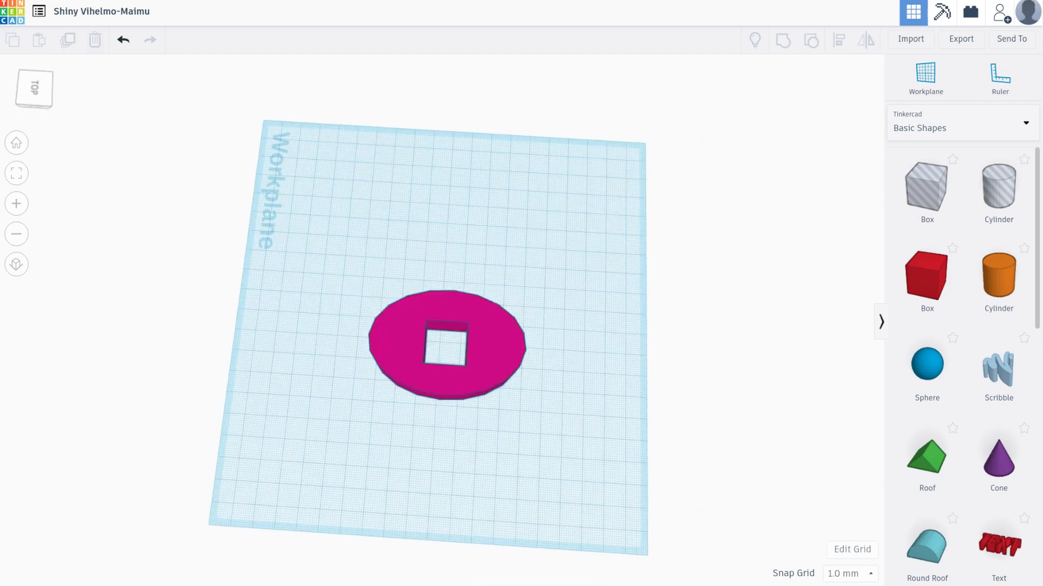
pyautogui.click(447, 338)
pyautogui.moveTo(446, 338); pyautogui.dragTo(451, 293, button='right')
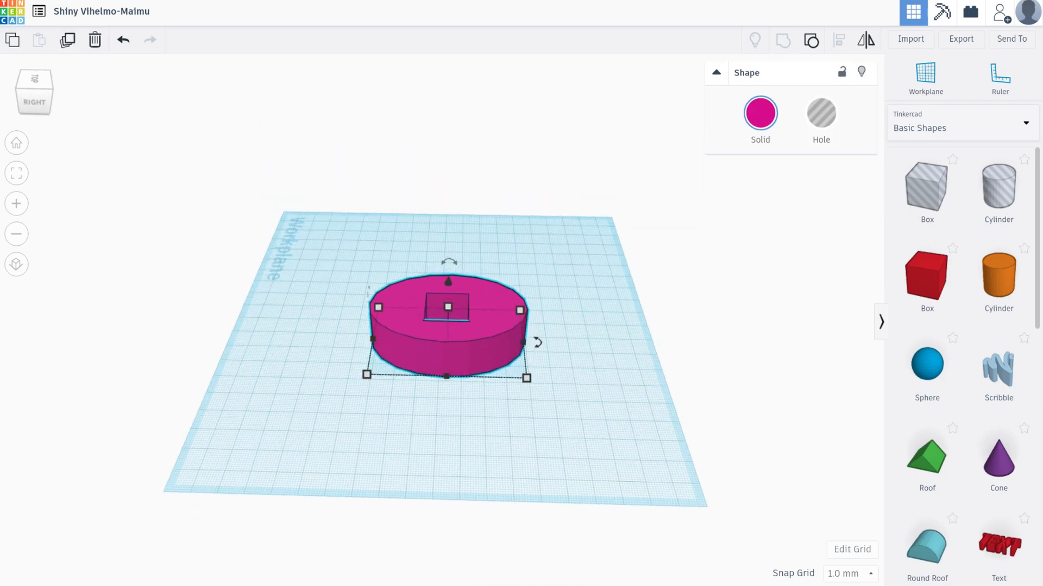
# Move the grouped disc sideways to the edge of the workplane nearest its label, freeing space for more shapes
pyautogui.press('Escape')
pyautogui.moveTo(448, 326); pyautogui.dragTo(331, 326)
pyautogui.press('Escape')
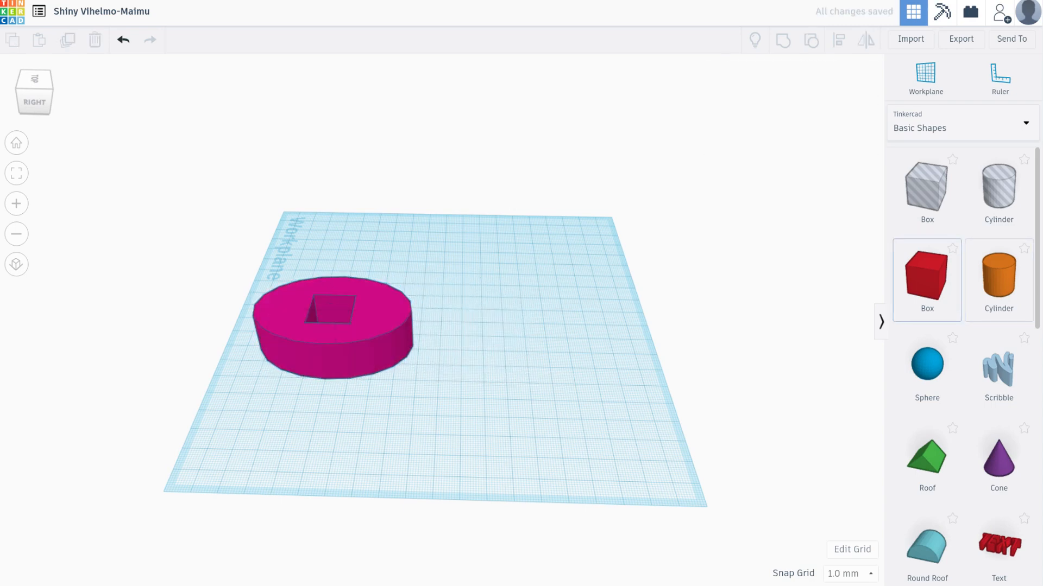
# Add a red box, a green roof and a purple cone to the free area of the workplane beside the disc
pyautogui.moveTo(927, 277); pyautogui.dragTo(502, 256)
pyautogui.moveTo(927, 458); pyautogui.dragTo(535, 364)
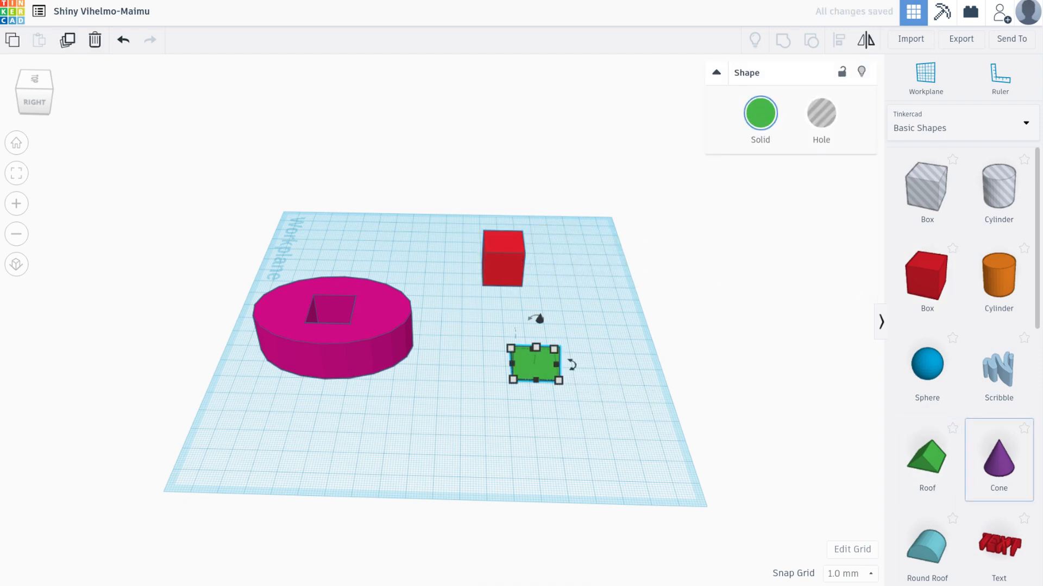
pyautogui.moveTo(998, 459); pyautogui.dragTo(619, 396)
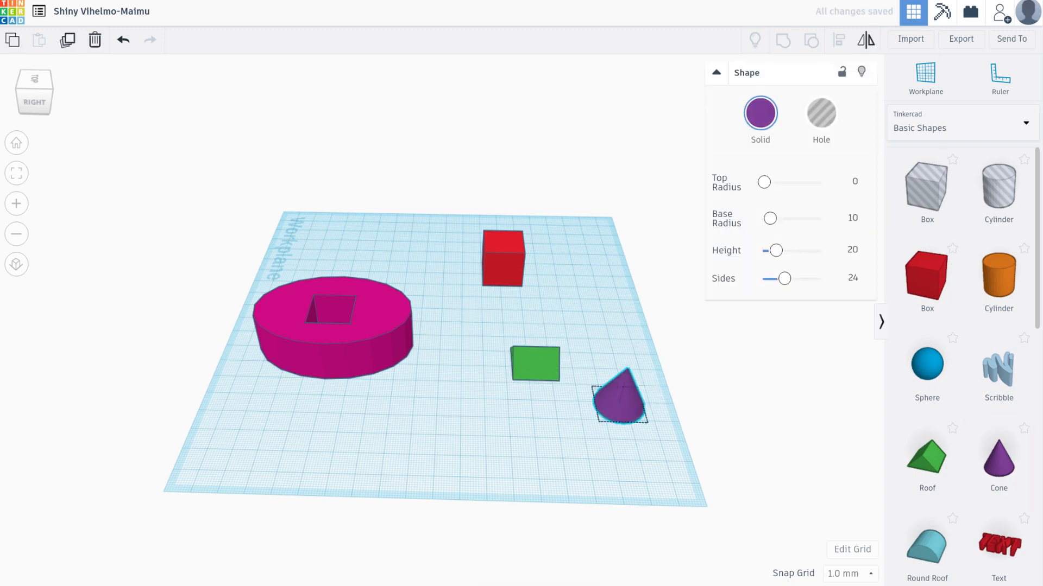
# Move the red box slightly forward toward the disc and place the green roof on the box's far side from the disc
pyautogui.moveTo(504, 261); pyautogui.dragTo(489, 281)
pyautogui.click(535, 361)
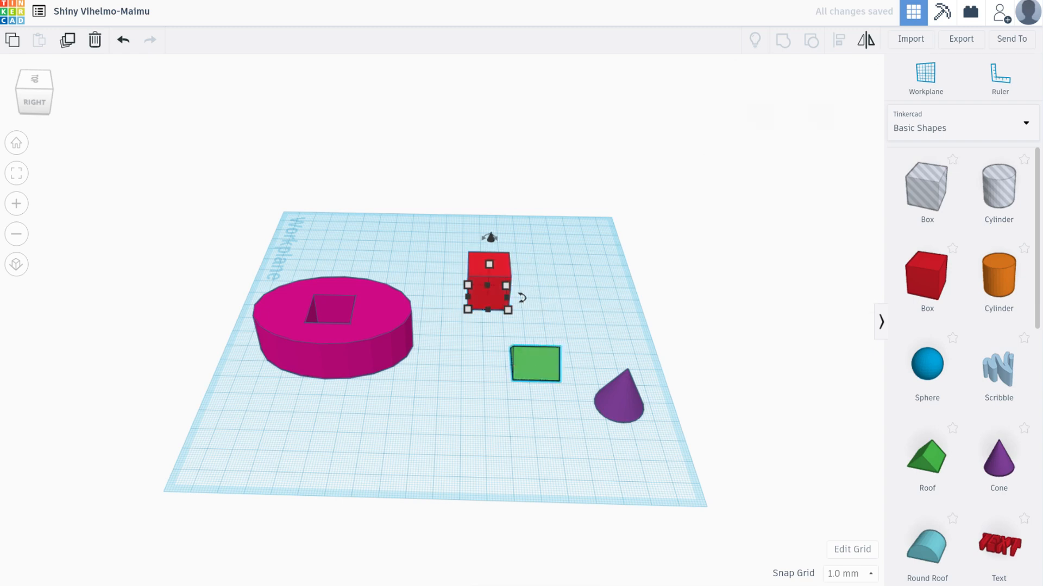
pyautogui.moveTo(534, 361); pyautogui.dragTo(563, 271)
pyautogui.click(596, 272)
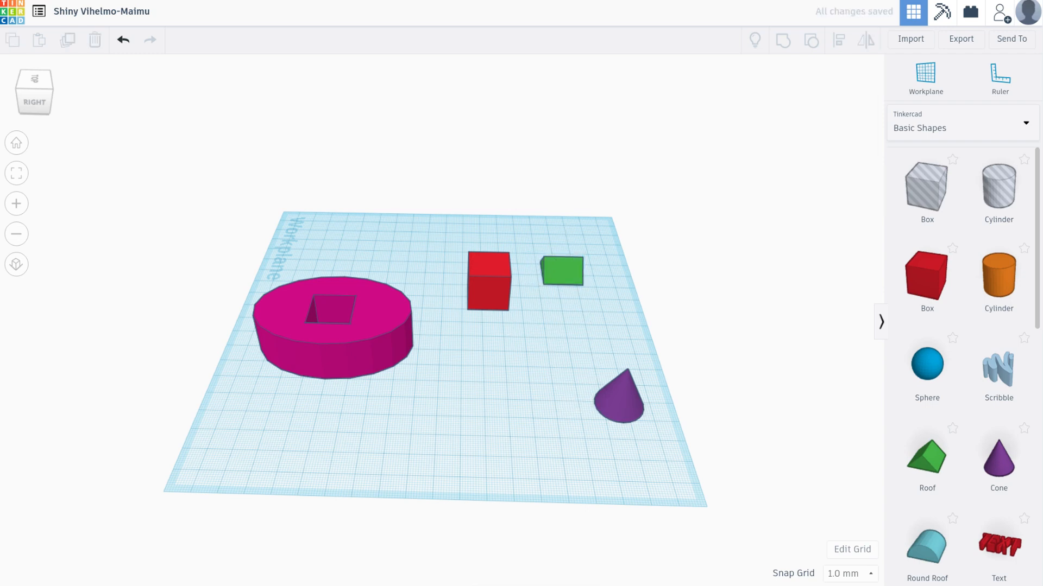
# Place a new workplane on the top face of the red box
pyautogui.click(490, 281)
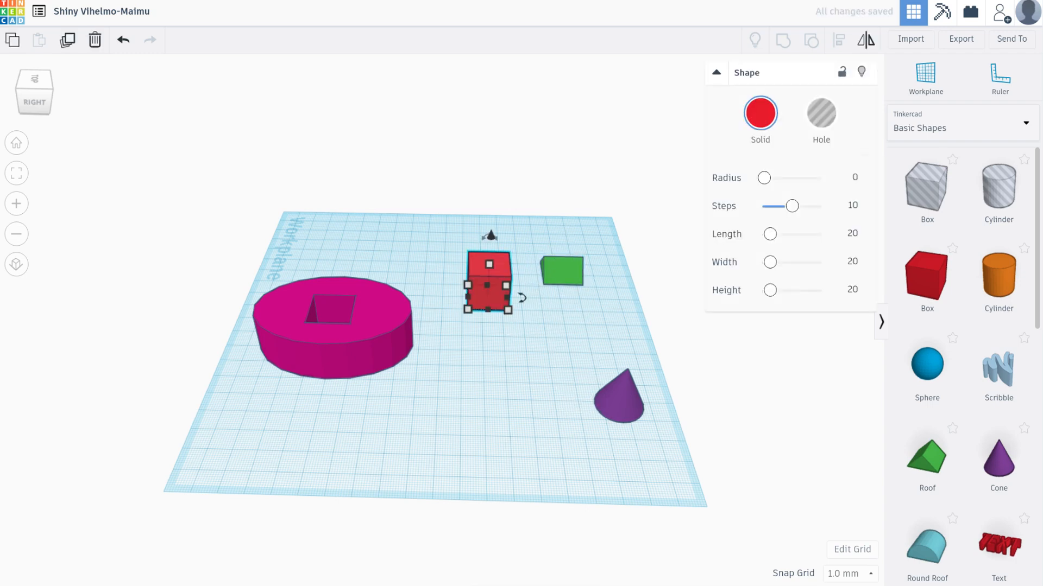
pyautogui.press('Escape')
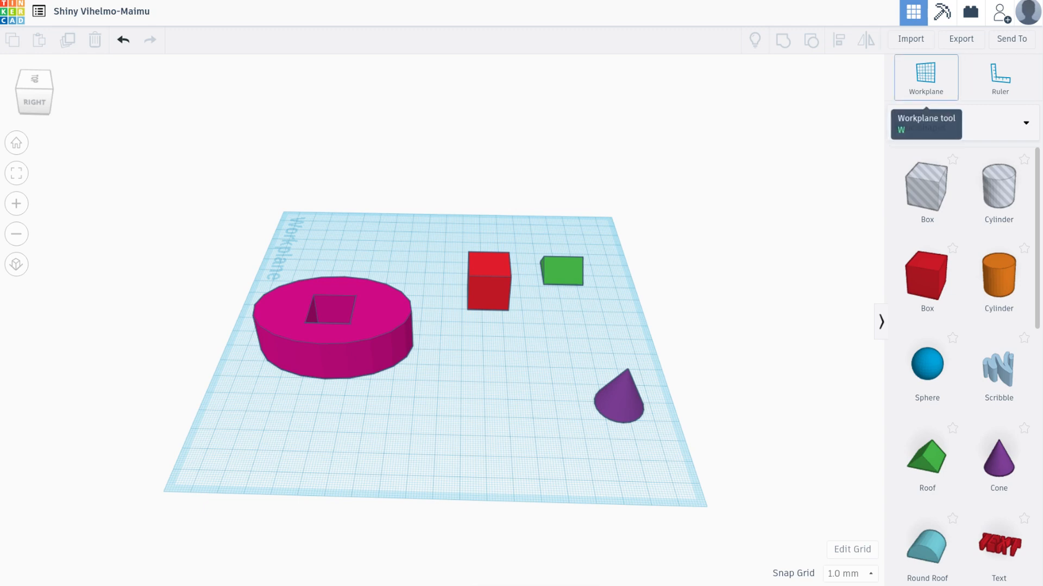
pyautogui.click(926, 76)
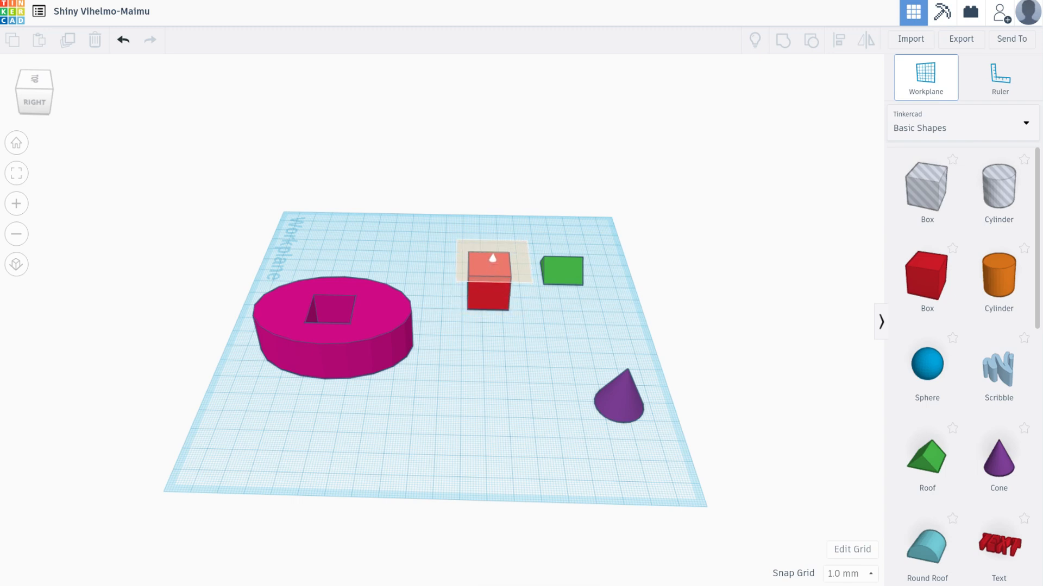
pyautogui.click(491, 259)
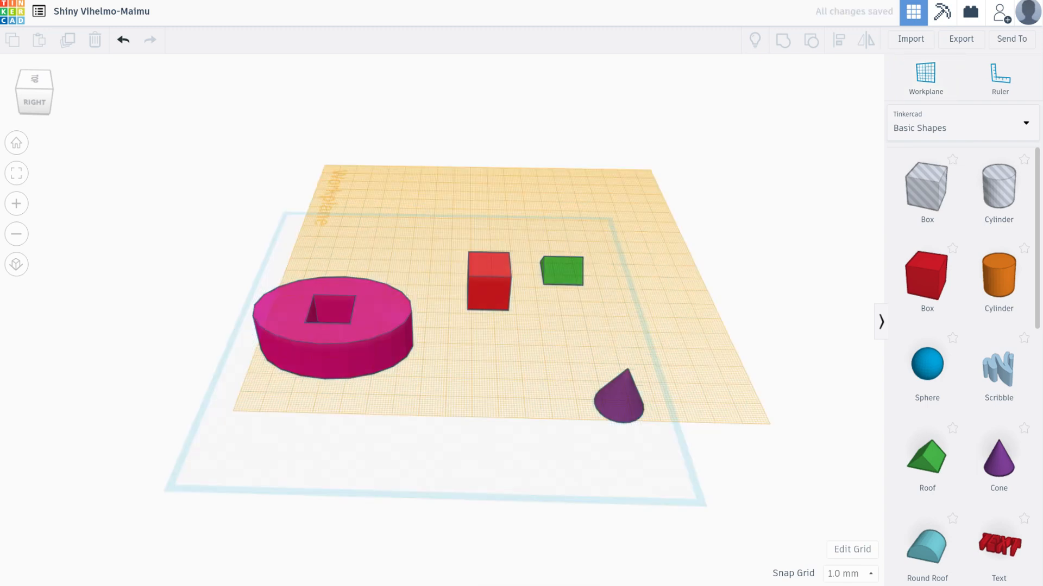
# Move the green roof about 36 mm sideways by 1 mm and delete it
pyautogui.moveTo(562, 270); pyautogui.dragTo(632, 270)
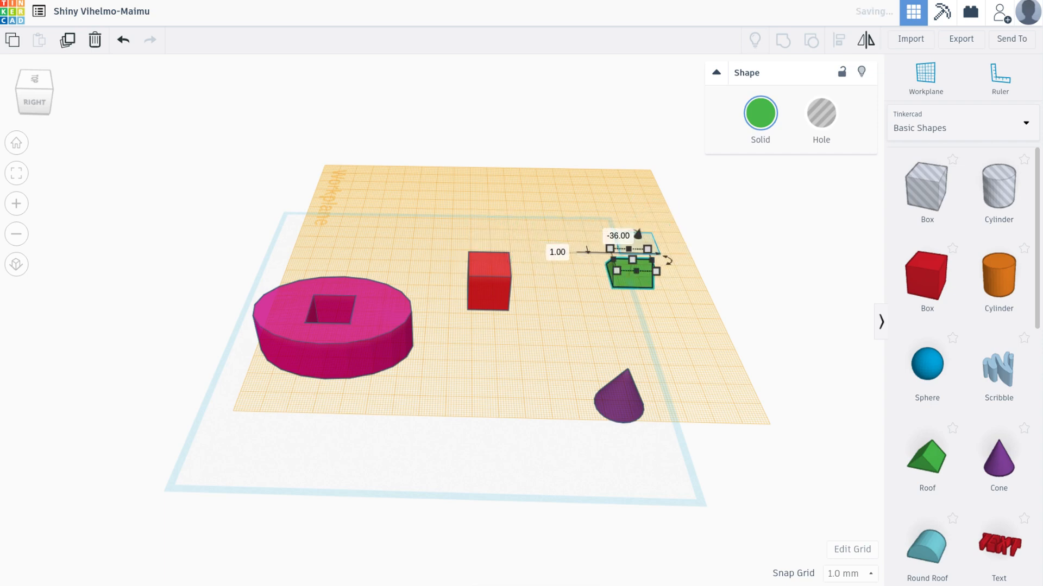
pyautogui.press('Delete')
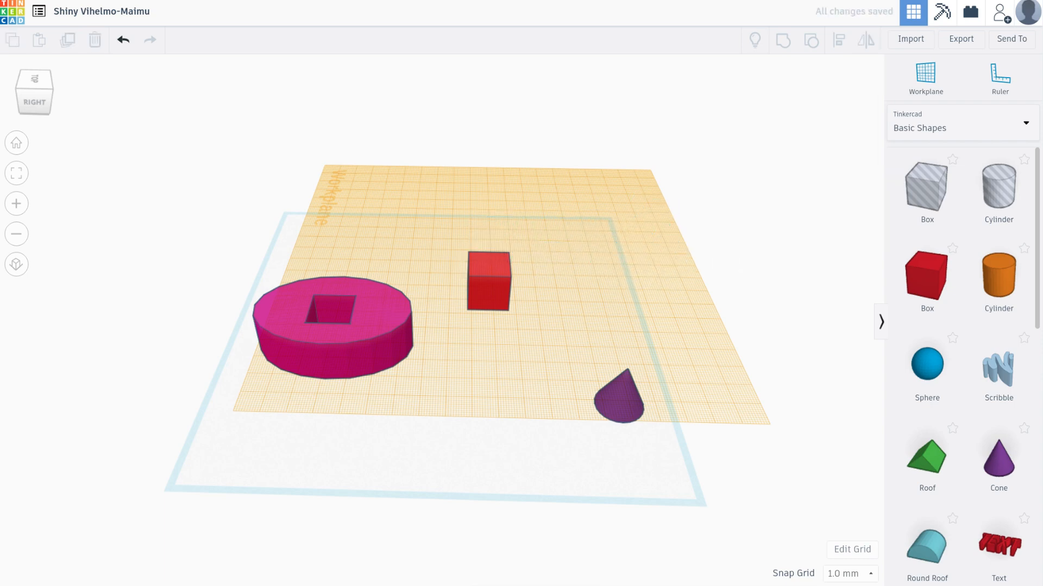
# Delete the purple cone and place a green roof on the top face of the red box
pyautogui.click(621, 400)
pyautogui.press('Delete')
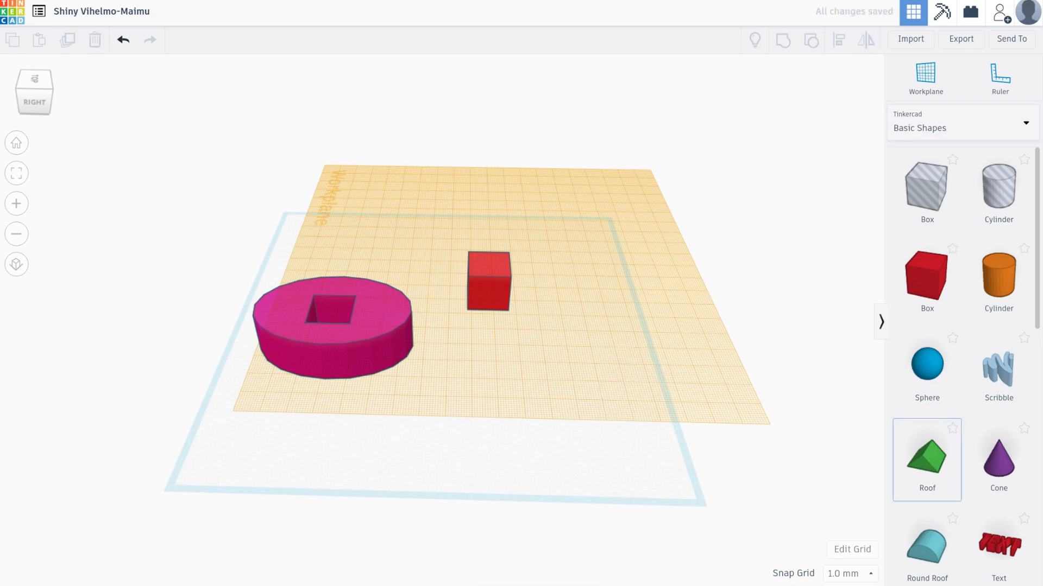
pyautogui.moveTo(926, 459); pyautogui.dragTo(490, 262)
pyautogui.press('Escape')
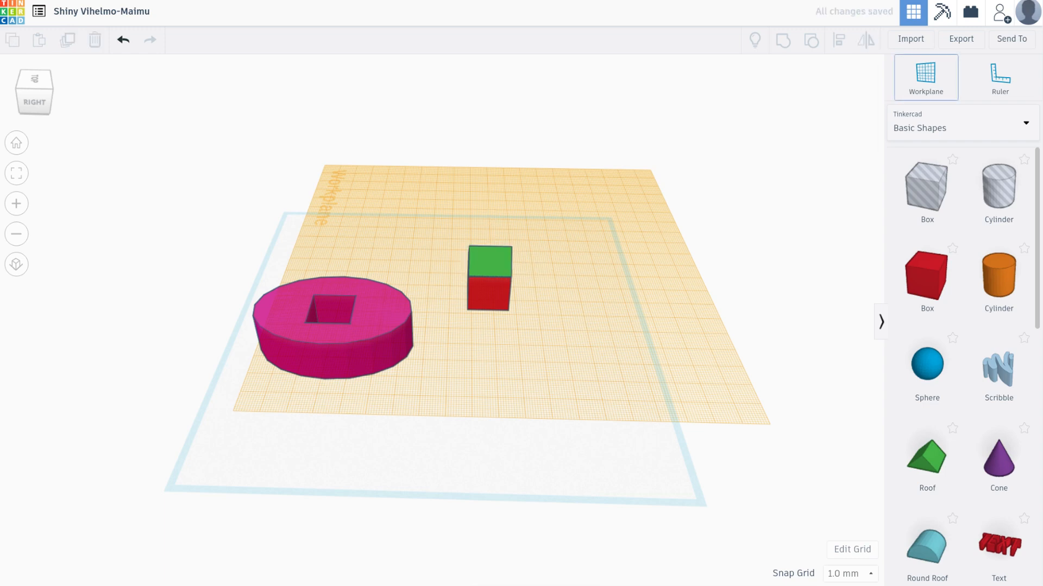
# Reset the workplane to the base grid and line up the house by moving the box 2 mm and the roof 2 mm by 1 mm
pyautogui.click(567, 299)
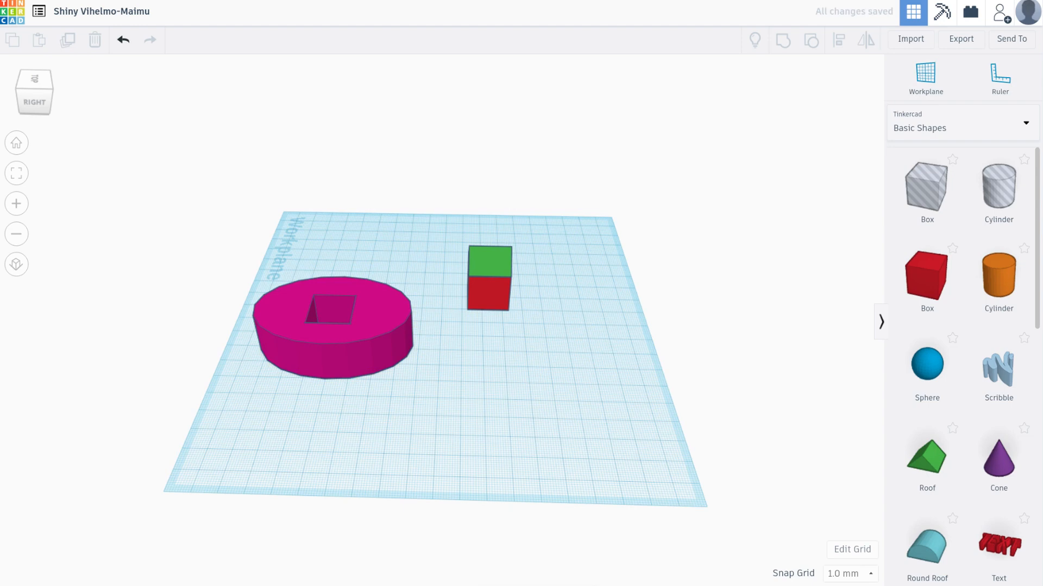
pyautogui.moveTo(489, 293)
pyautogui.mouseDown()
pyautogui.moveTo(520, 285)
pyautogui.moveTo(489, 295)
pyautogui.mouseUp()
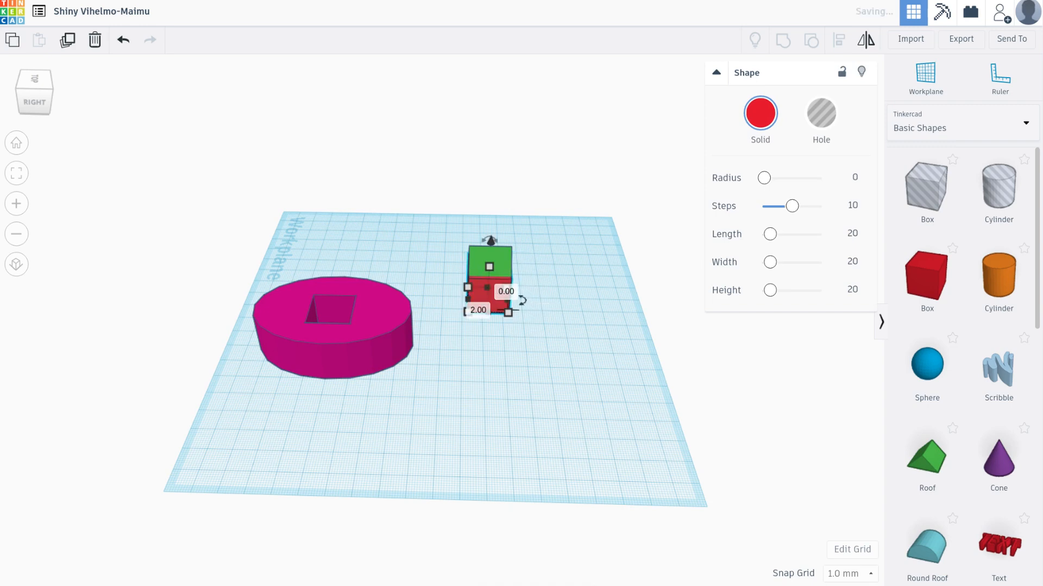
pyautogui.press('Escape')
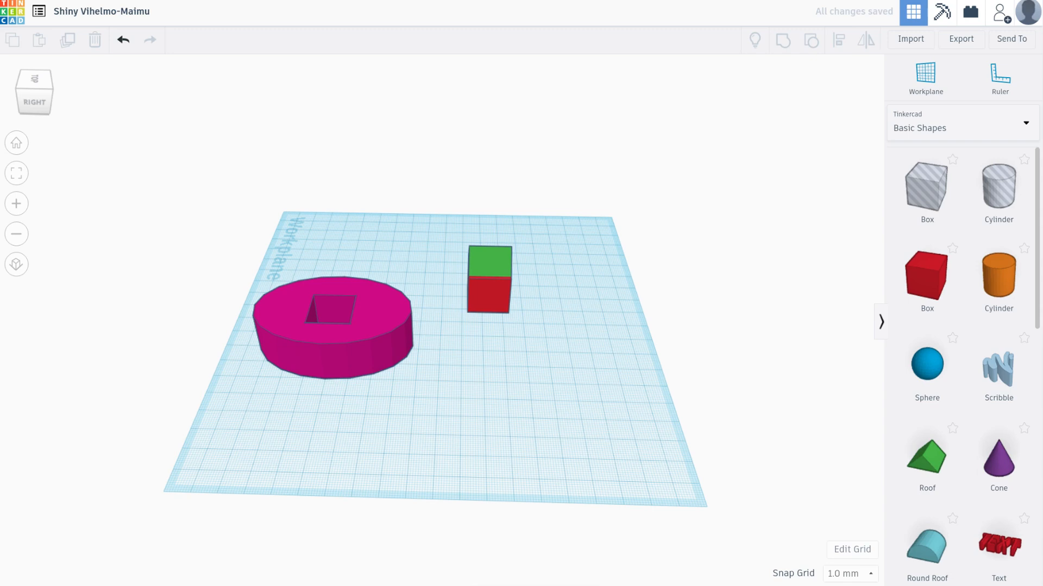
pyautogui.moveTo(490, 304); pyautogui.dragTo(332, 259, button='right')
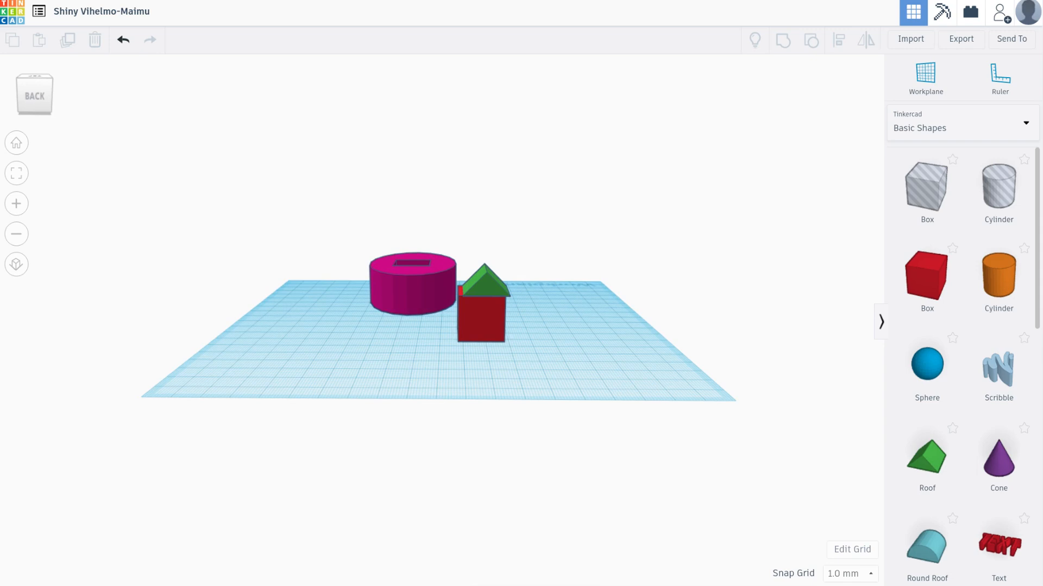
pyautogui.moveTo(486, 284); pyautogui.dragTo(481, 282)
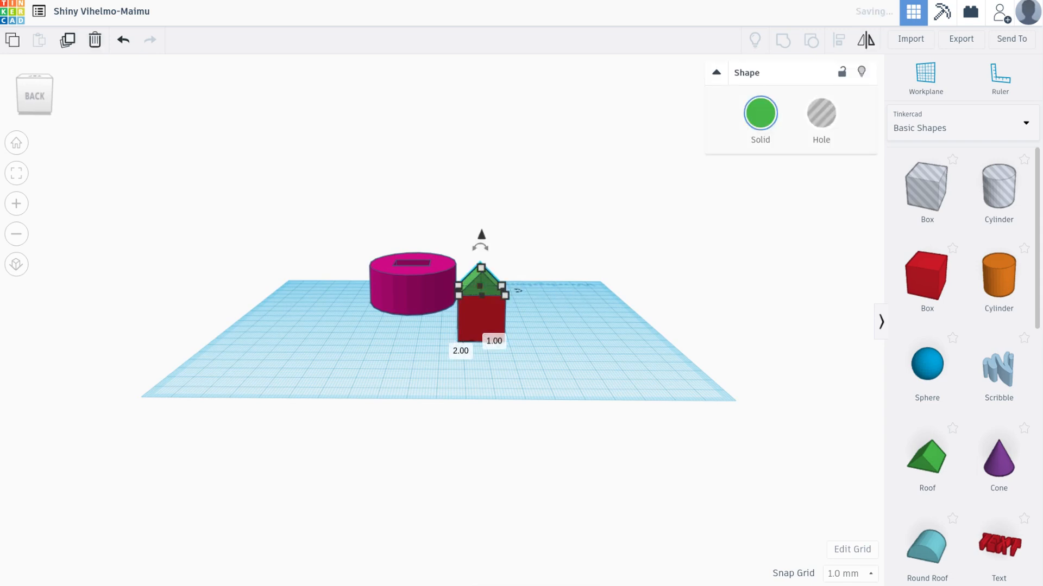
pyautogui.press('Escape')
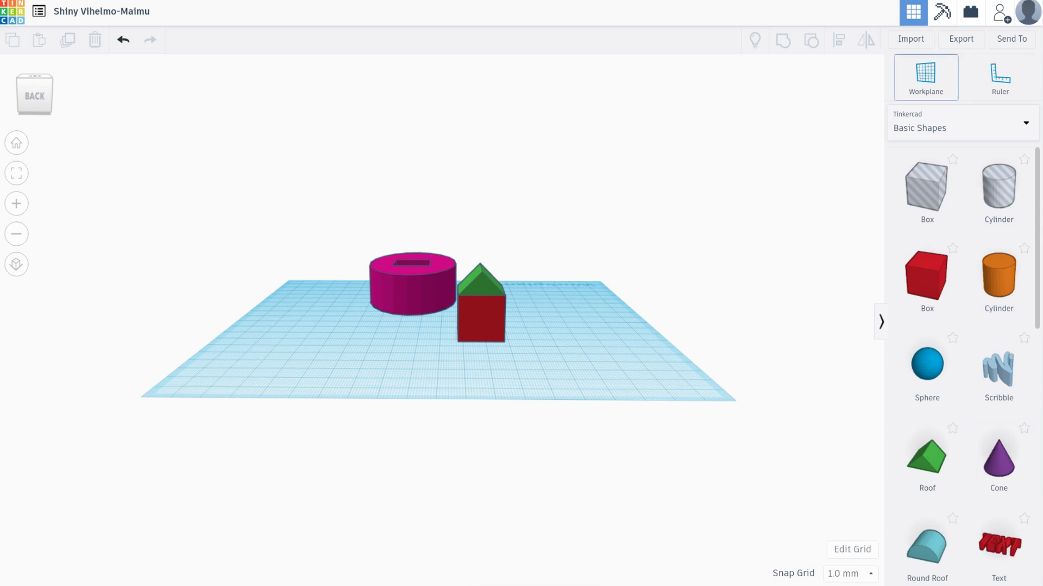
# Set a new workplane on the green roof's sloped face and place a purple cone on it
pyautogui.click(926, 76)
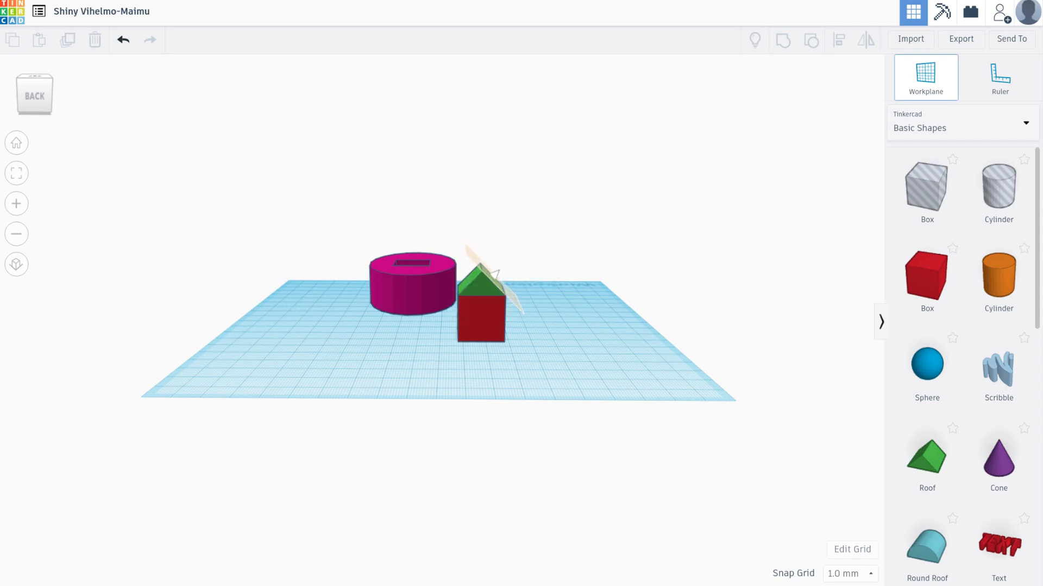
pyautogui.click(494, 274)
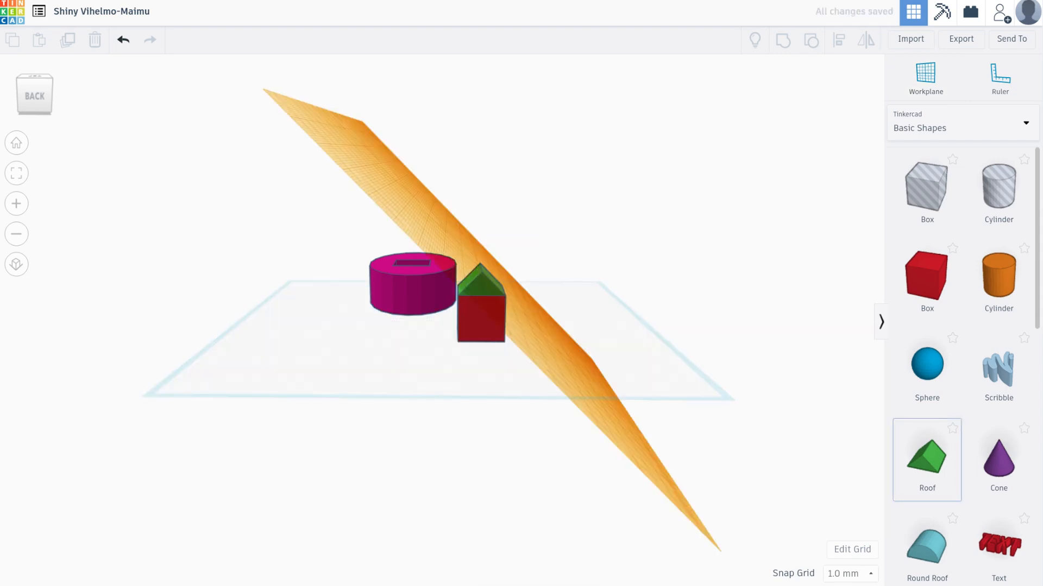
pyautogui.click(998, 459)
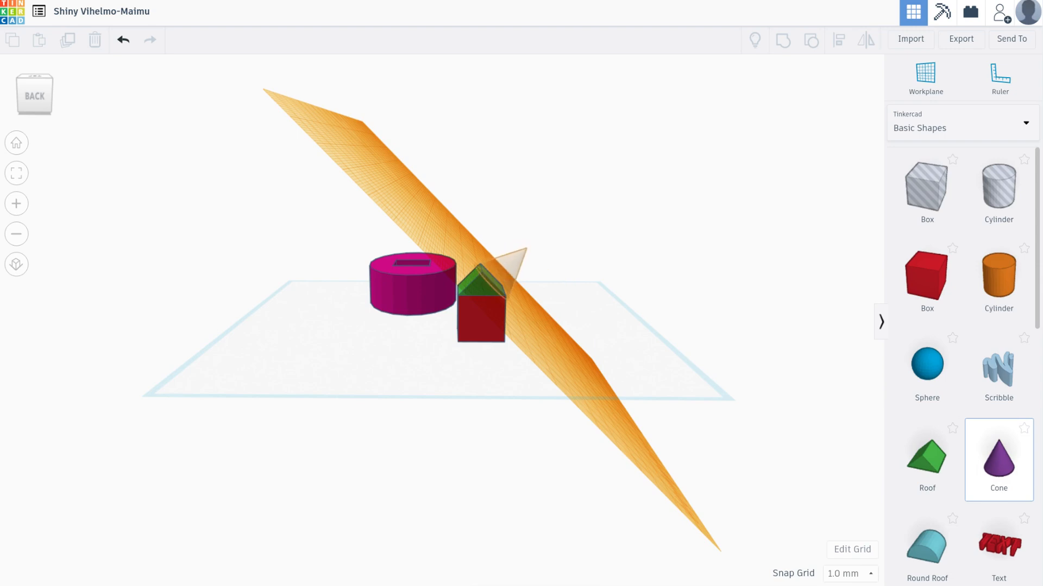
pyautogui.click(510, 271)
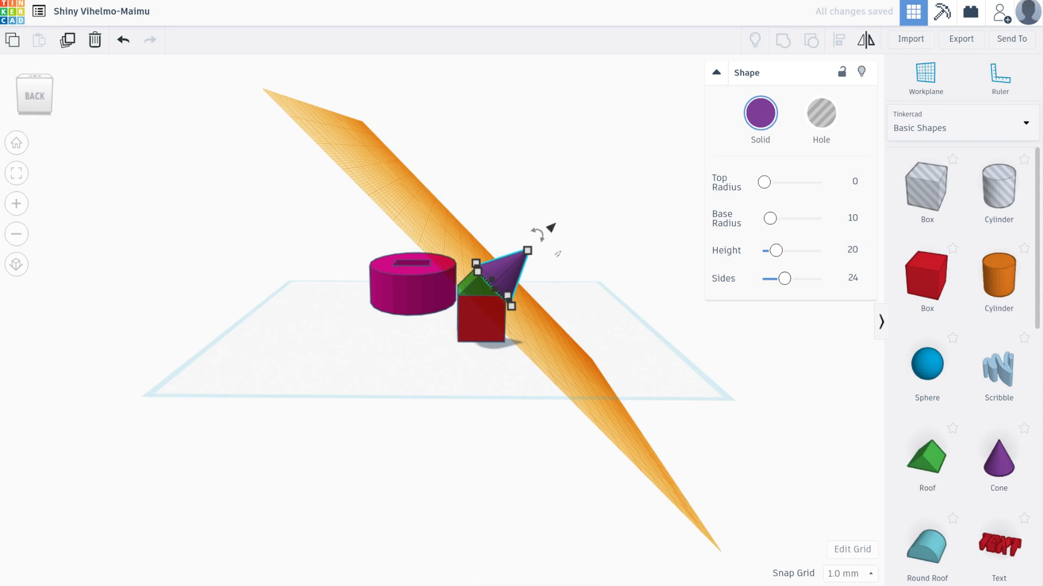
# Reset the workplane to the base grid and move the purple cone 3 mm along the roof
pyautogui.click(925, 79)
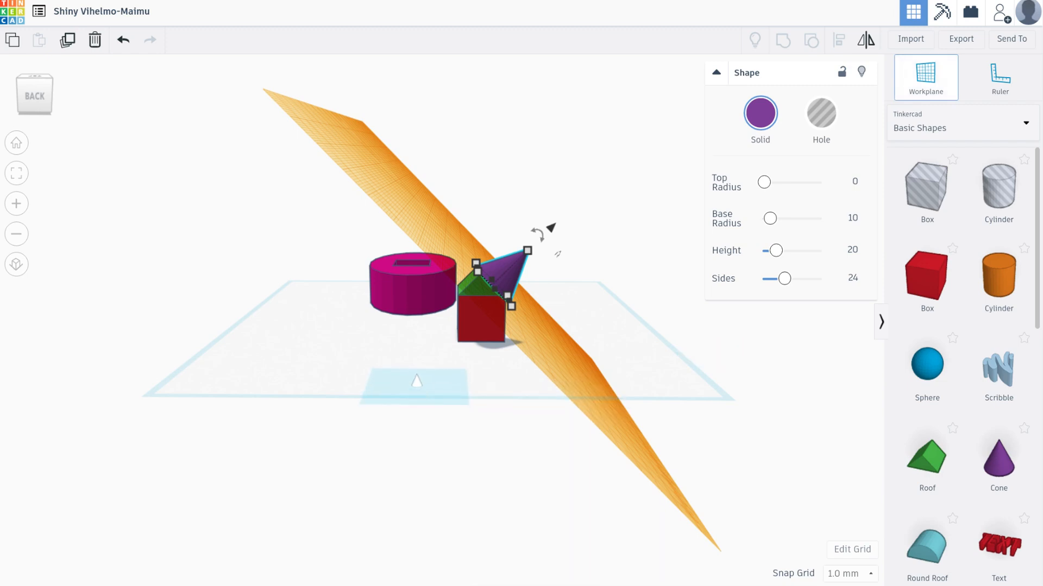
pyautogui.click(541, 301)
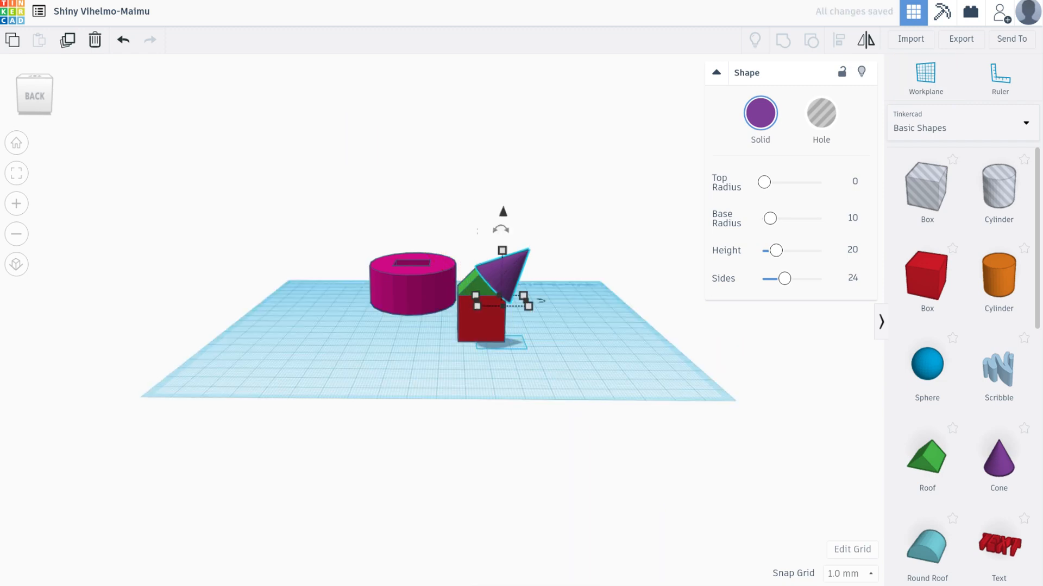
pyautogui.press('Escape')
pyautogui.moveTo(505, 276)
pyautogui.mouseDown()
pyautogui.moveTo(514, 263)
pyautogui.moveTo(501, 270)
pyautogui.mouseUp()
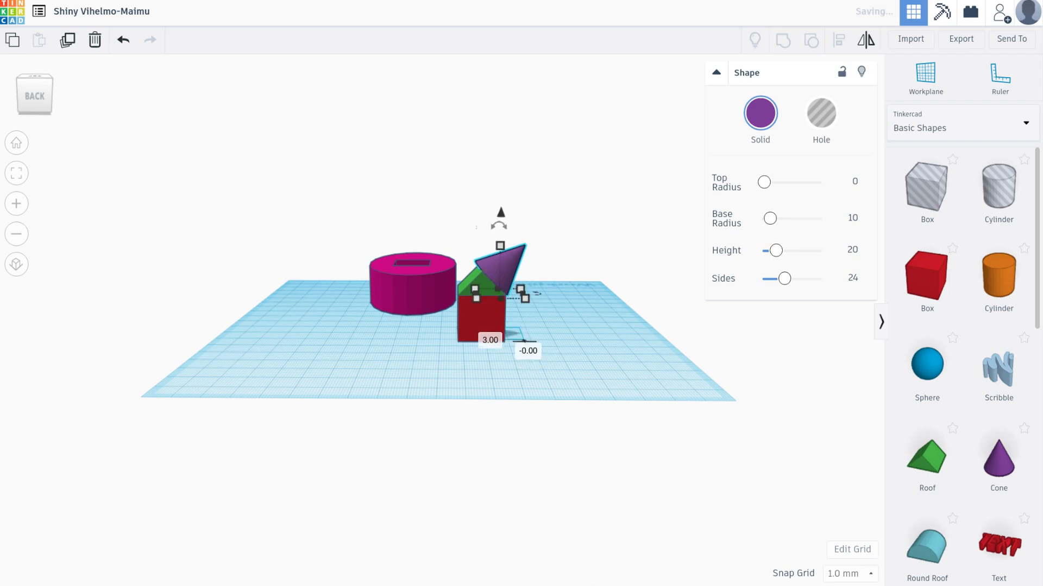
pyautogui.press('Escape')
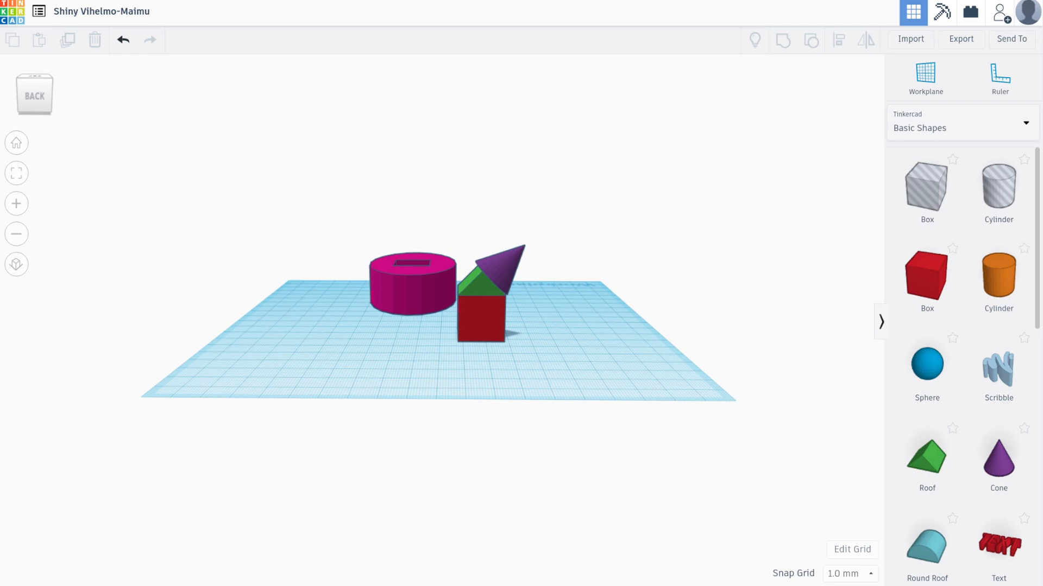
# Switch the shape library to the Featured shape generators and place an Extrusion on the free area beside the house
pyautogui.moveTo(442, 321); pyautogui.dragTo(445, 375, button='right')
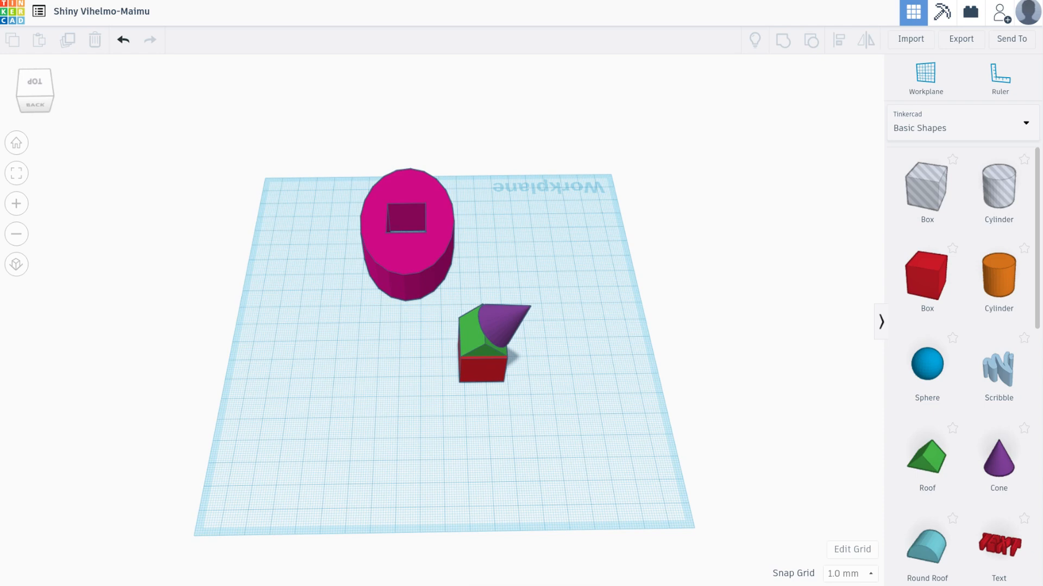
pyautogui.scroll(-8, 961, 363)
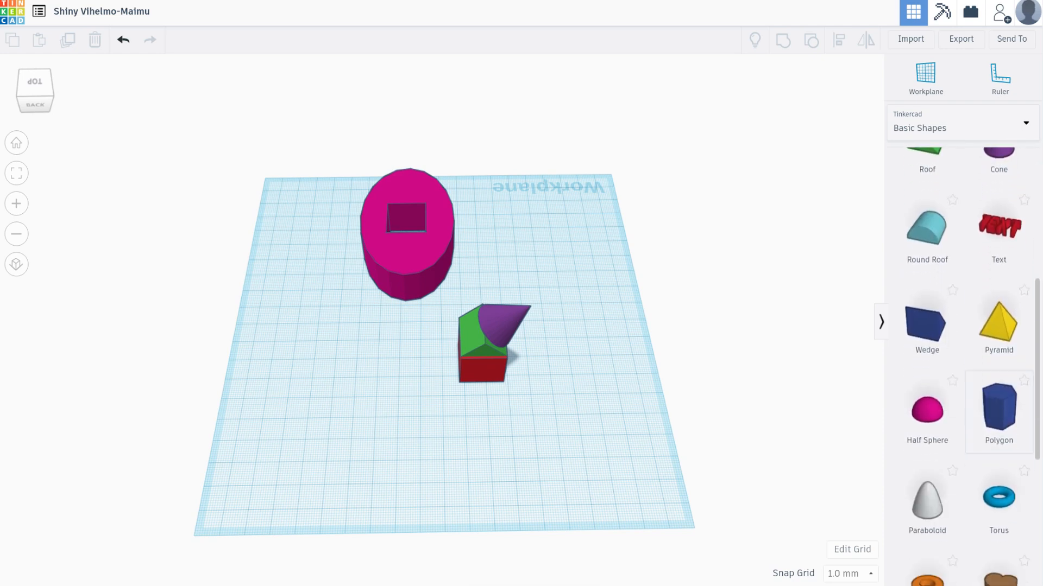
pyautogui.scroll(-4, 961, 363)
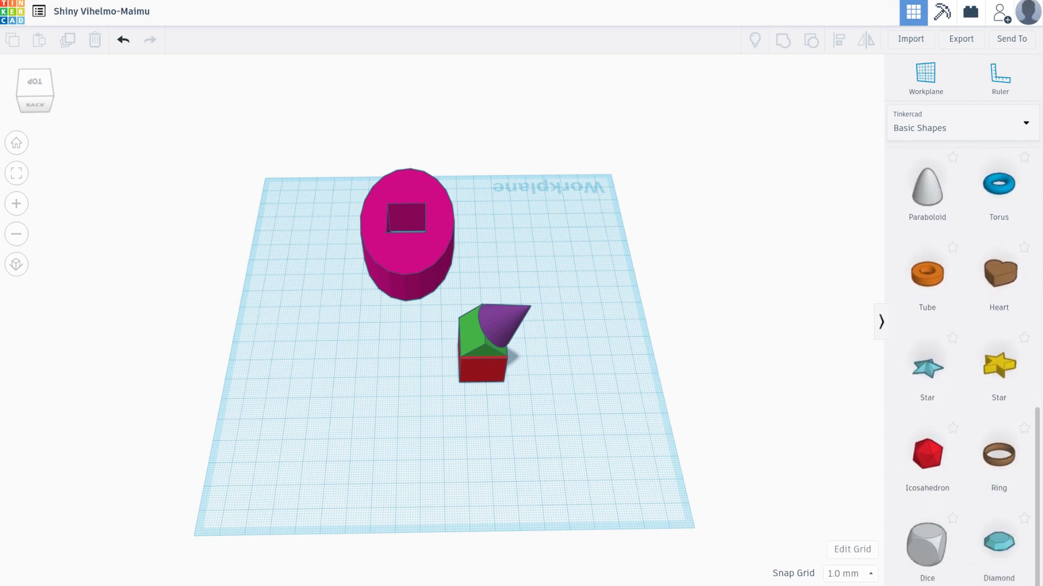
pyautogui.scroll(12, 961, 364)
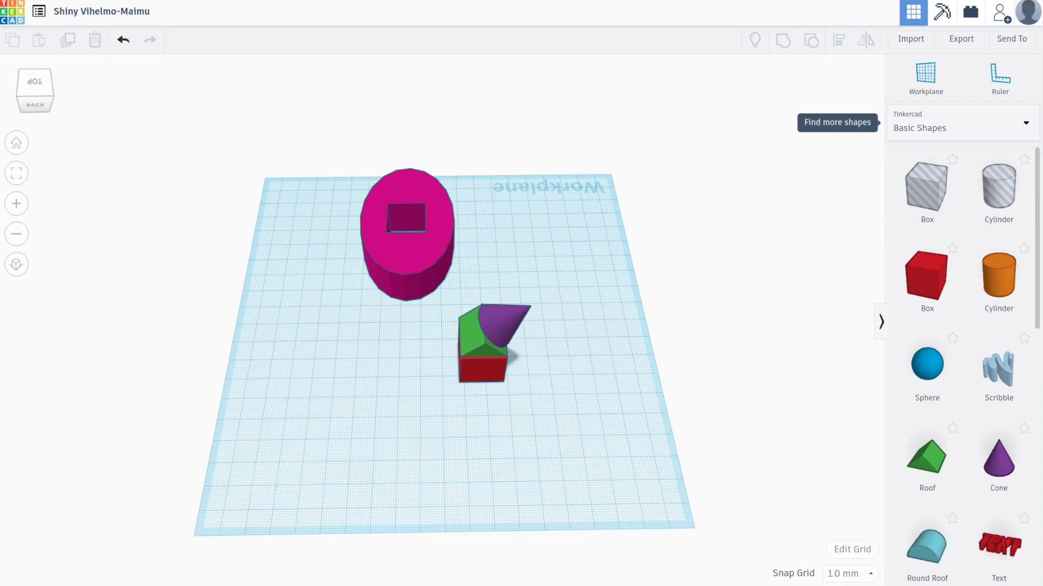
pyautogui.click(956, 126)
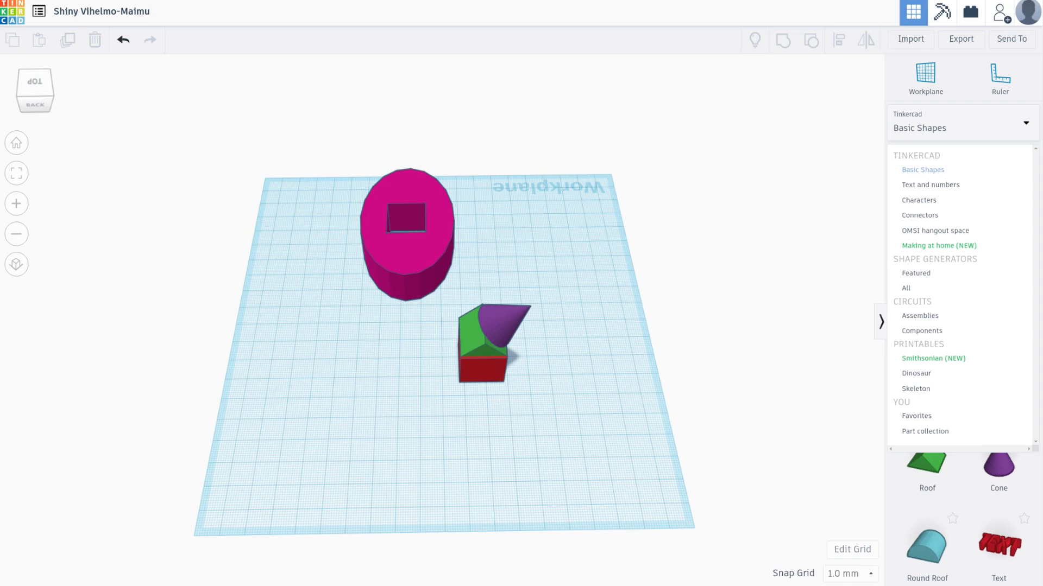
pyautogui.click(916, 273)
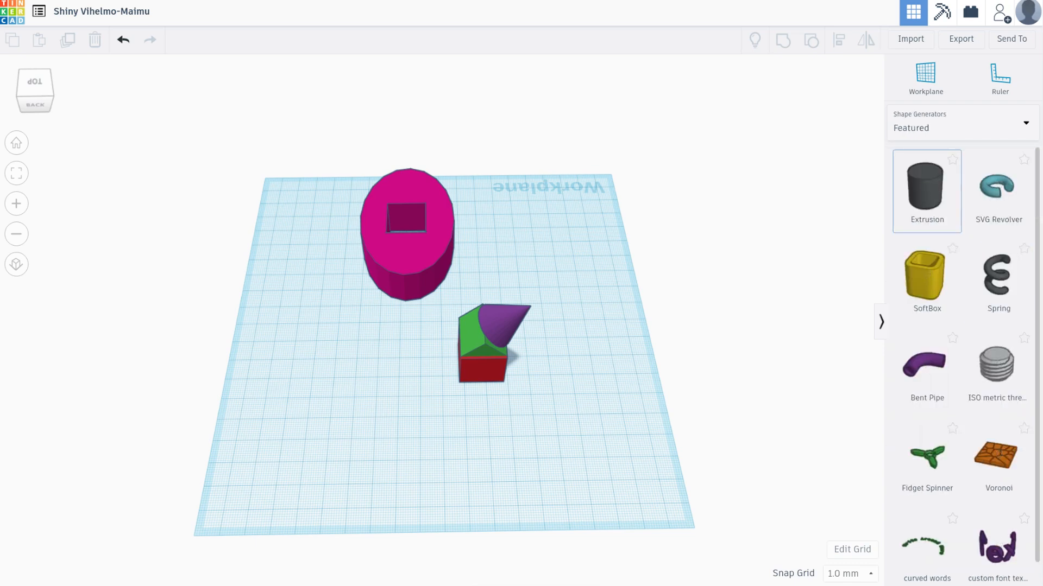
pyautogui.click(926, 191)
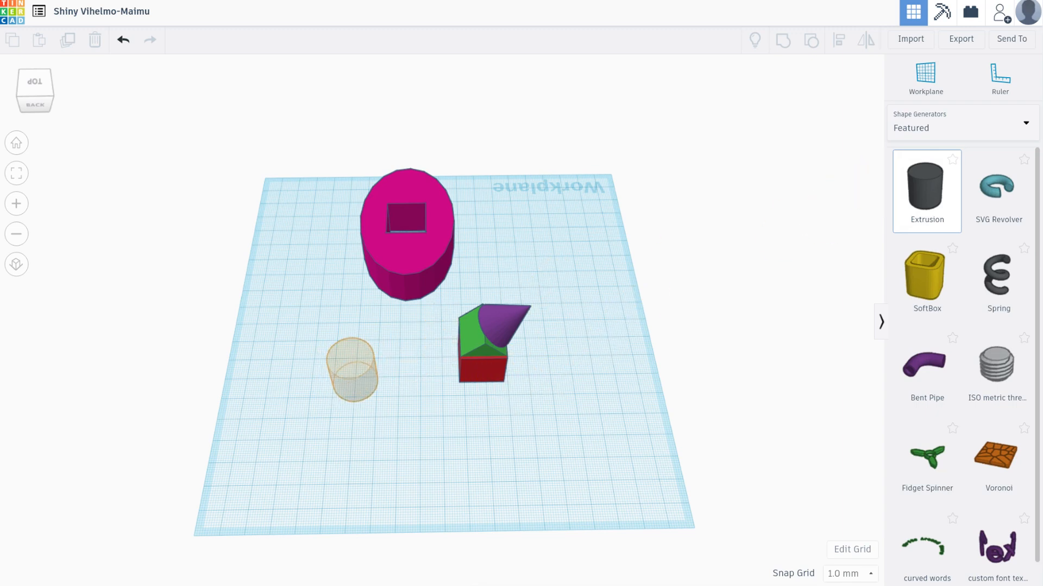
pyautogui.click(352, 369)
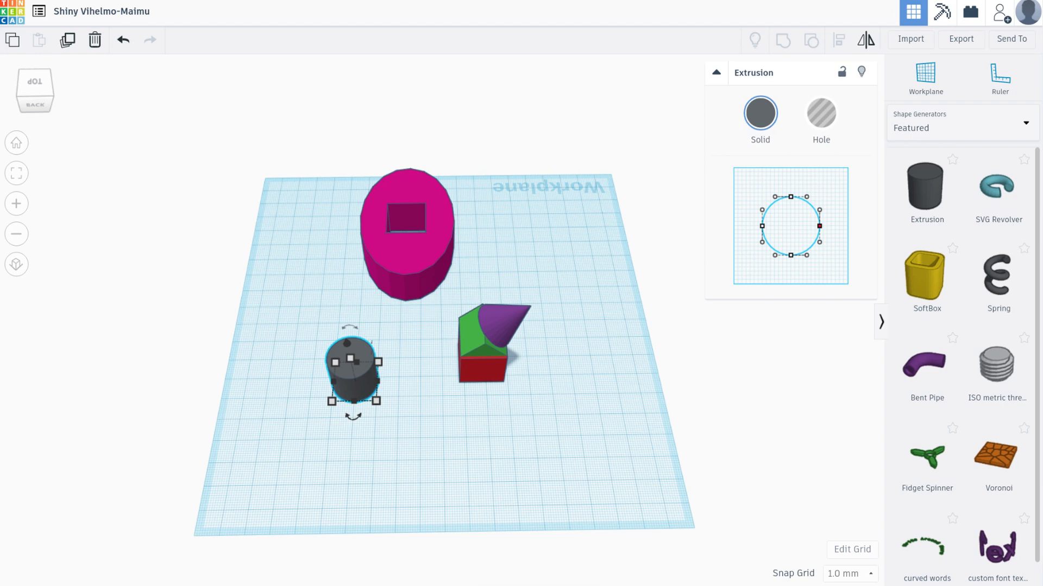
# Reshape the extrusion's circular profile into a curved crescent with one pointed end by moving its points and curve handles
pyautogui.moveTo(819, 210); pyautogui.dragTo(787, 231)
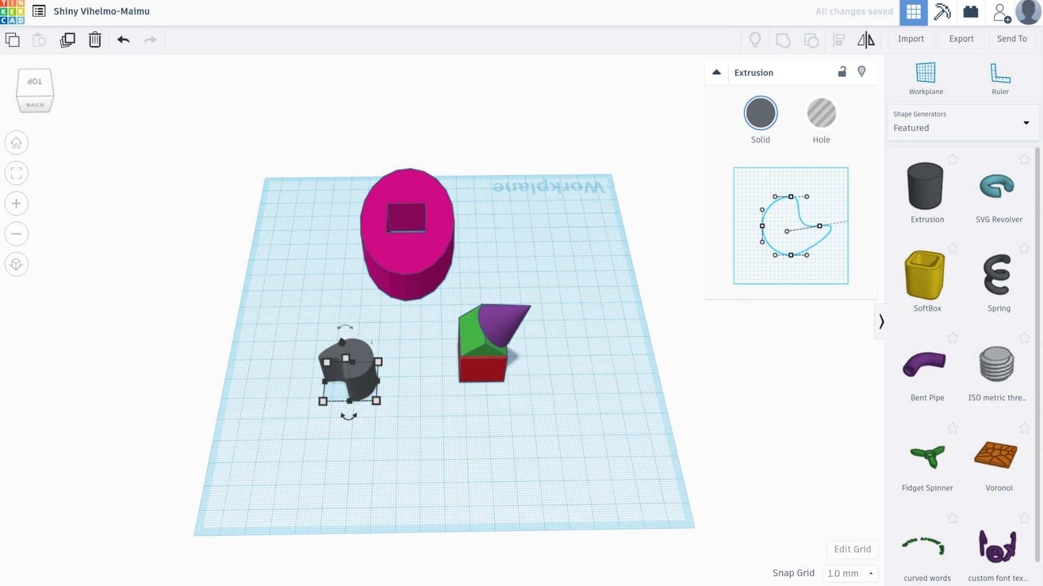
pyautogui.moveTo(762, 226); pyautogui.dragTo(734, 229)
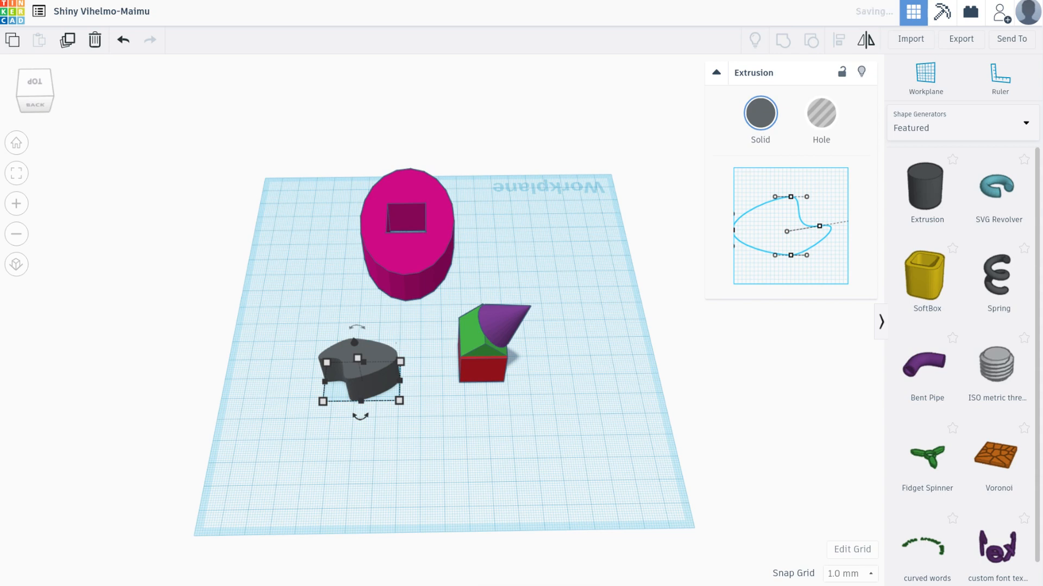
pyautogui.moveTo(790, 196); pyautogui.dragTo(776, 215)
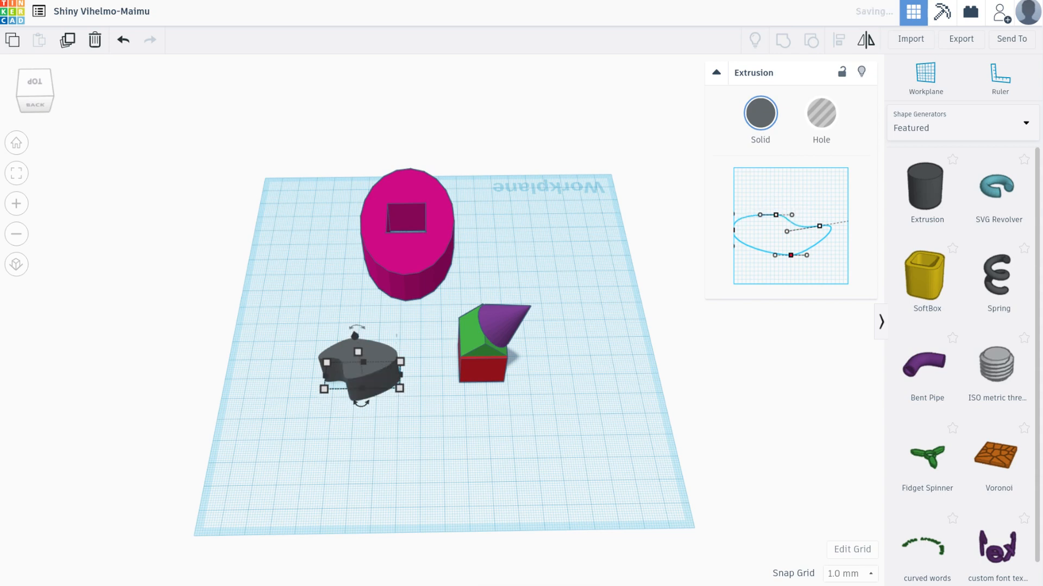
pyautogui.moveTo(791, 255); pyautogui.dragTo(789, 225)
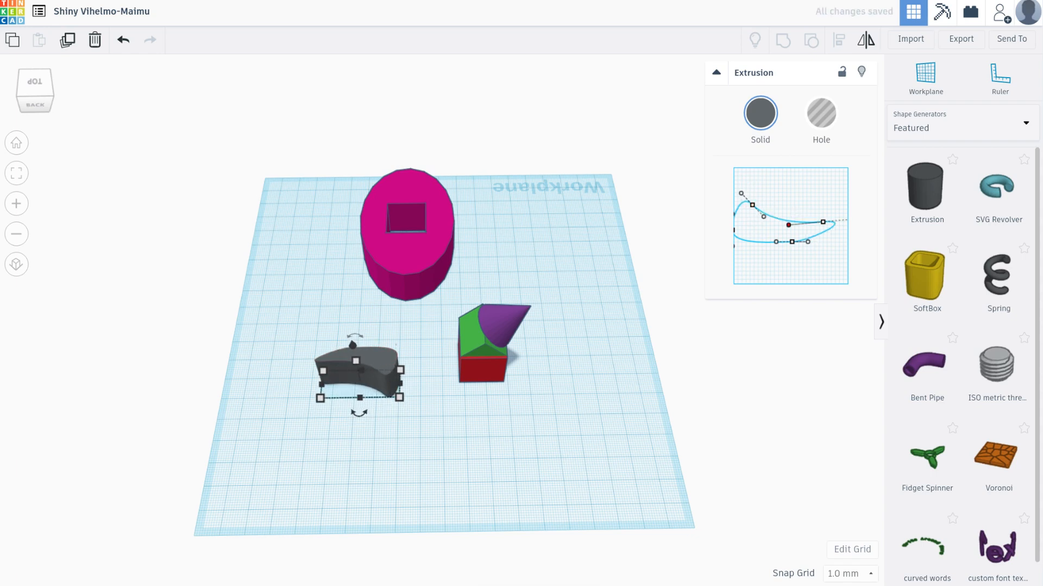
pyautogui.click(624, 304)
# Lower the extrusion by 4 mm and set its height to 16 mm
pyautogui.click(360, 369)
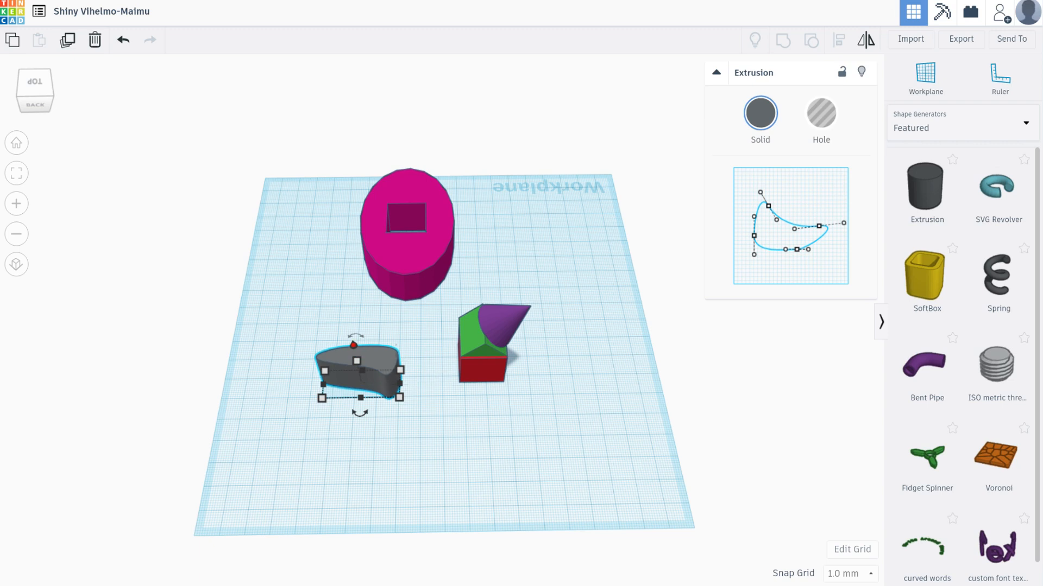
pyautogui.moveTo(354, 345)
pyautogui.mouseDown()
pyautogui.moveTo(344, 274)
pyautogui.moveTo(355, 350)
pyautogui.mouseUp()
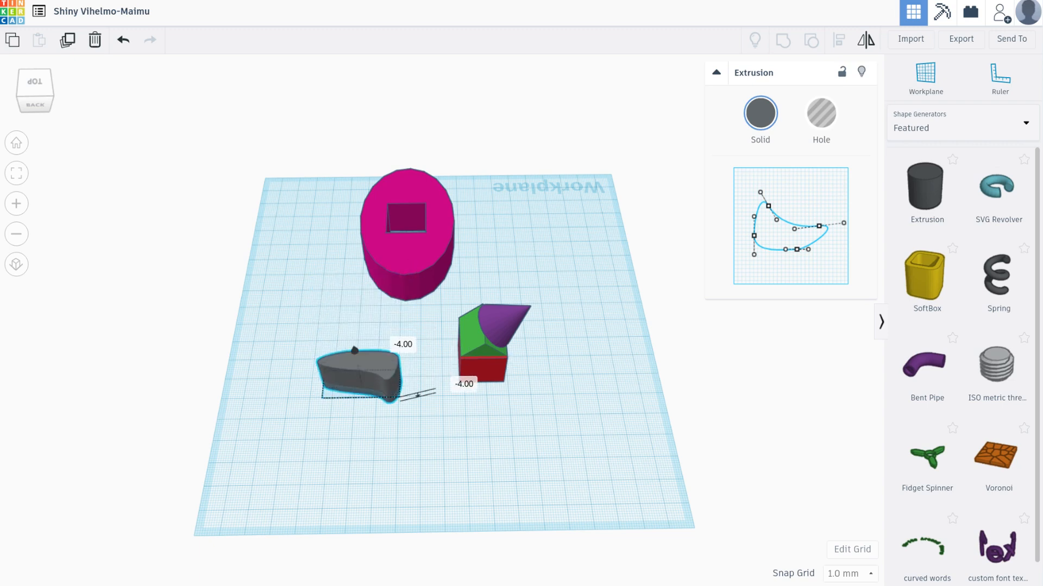
pyautogui.click(355, 350)
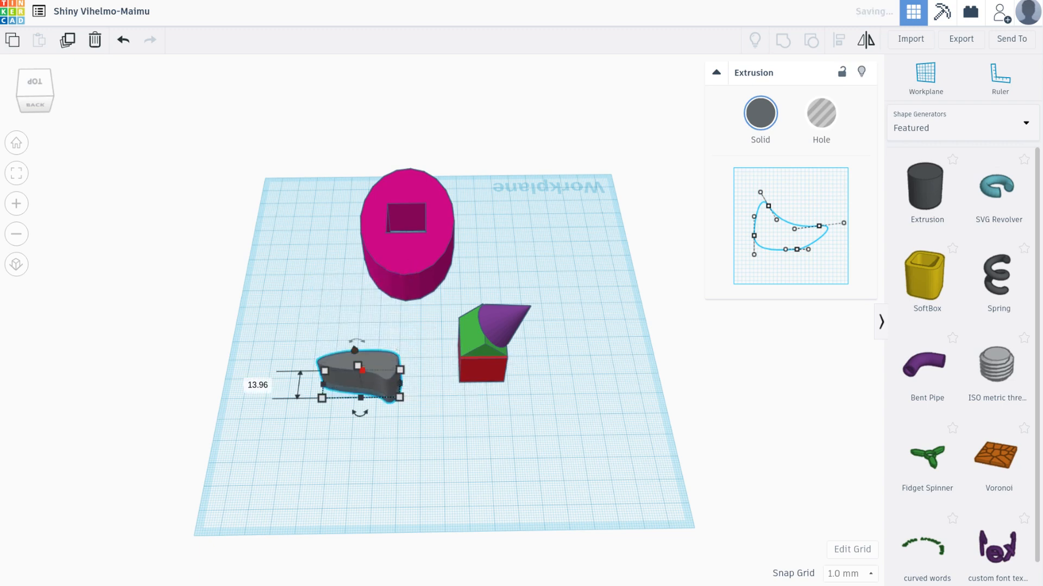
pyautogui.moveTo(357, 366)
pyautogui.mouseDown()
pyautogui.moveTo(351, 300)
pyautogui.moveTo(362, 388)
pyautogui.moveTo(350, 310)
pyautogui.moveTo(359, 371)
pyautogui.mouseUp()
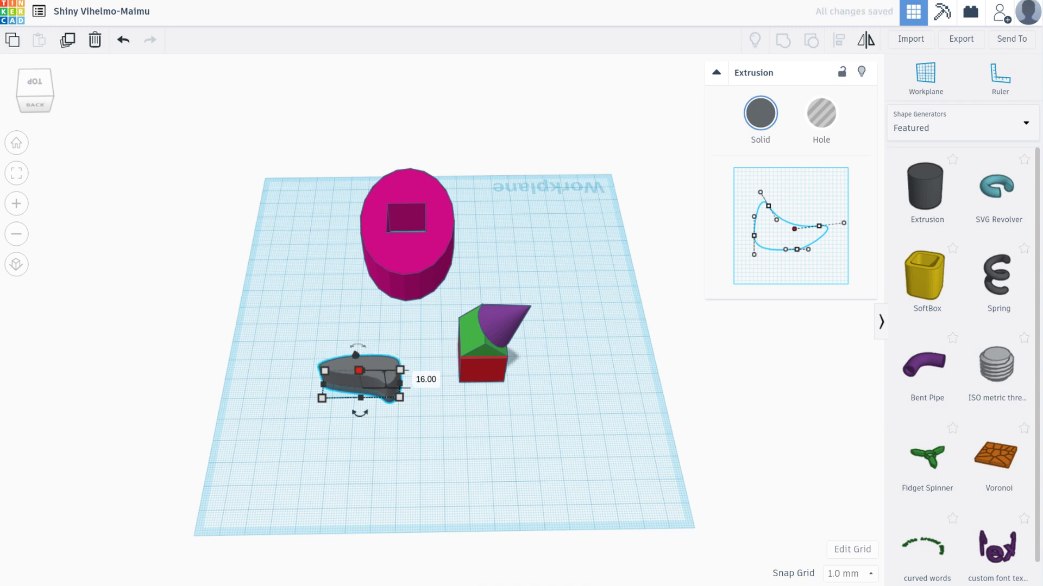
# Refine the extrusion's profile into a slimmer, elongated curved shape with one thicker end
pyautogui.moveTo(769, 206); pyautogui.dragTo(793, 241)
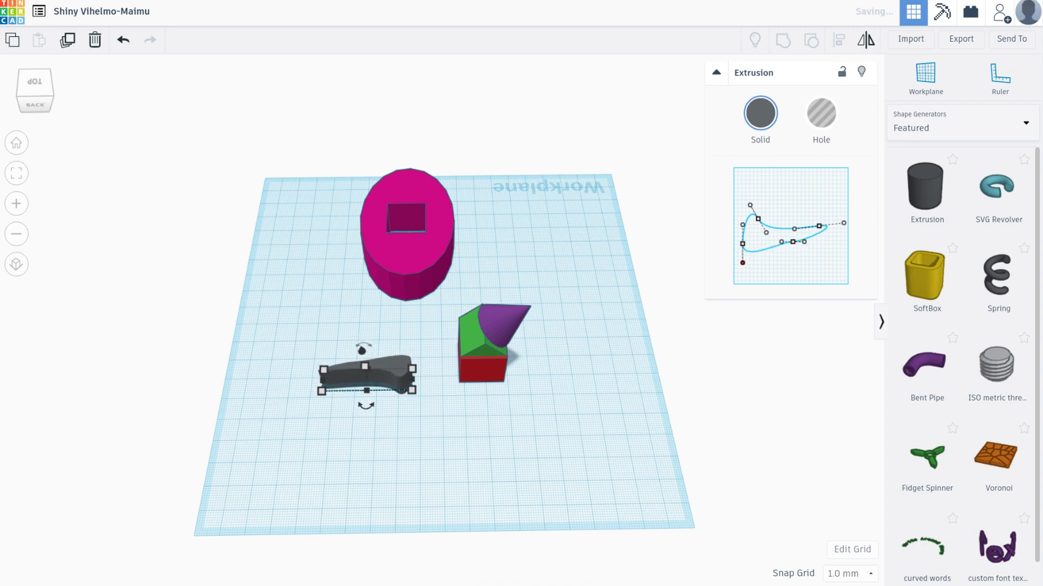
pyautogui.moveTo(742, 262); pyautogui.dragTo(743, 236)
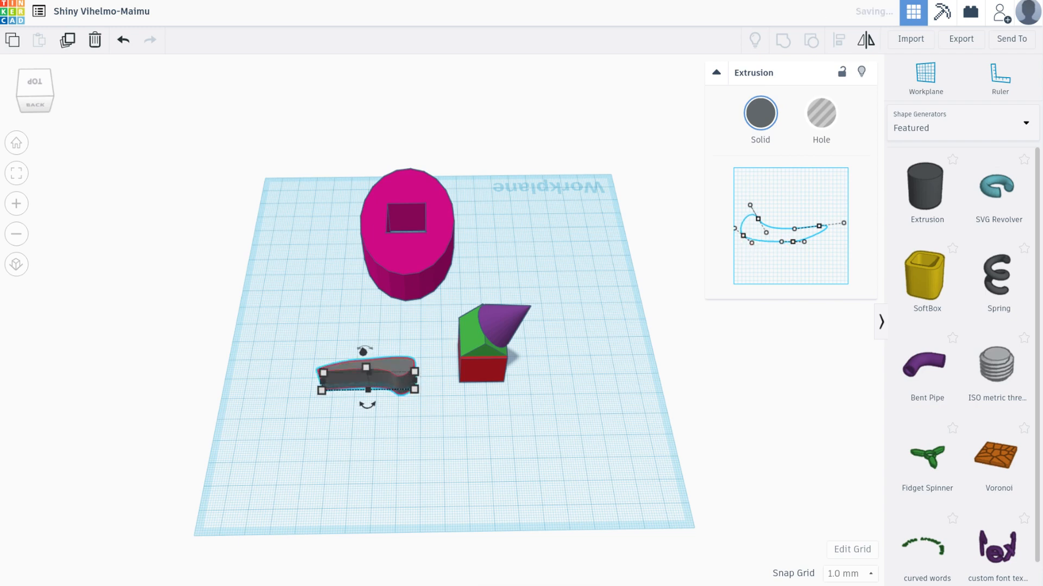
pyautogui.moveTo(844, 222); pyautogui.dragTo(843, 233)
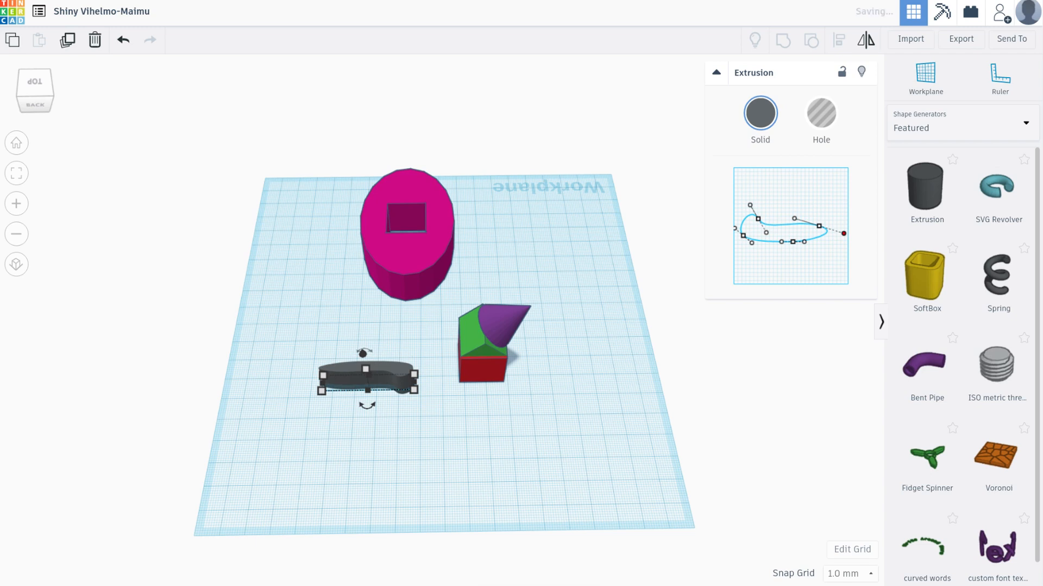
pyautogui.moveTo(758, 219); pyautogui.dragTo(753, 210)
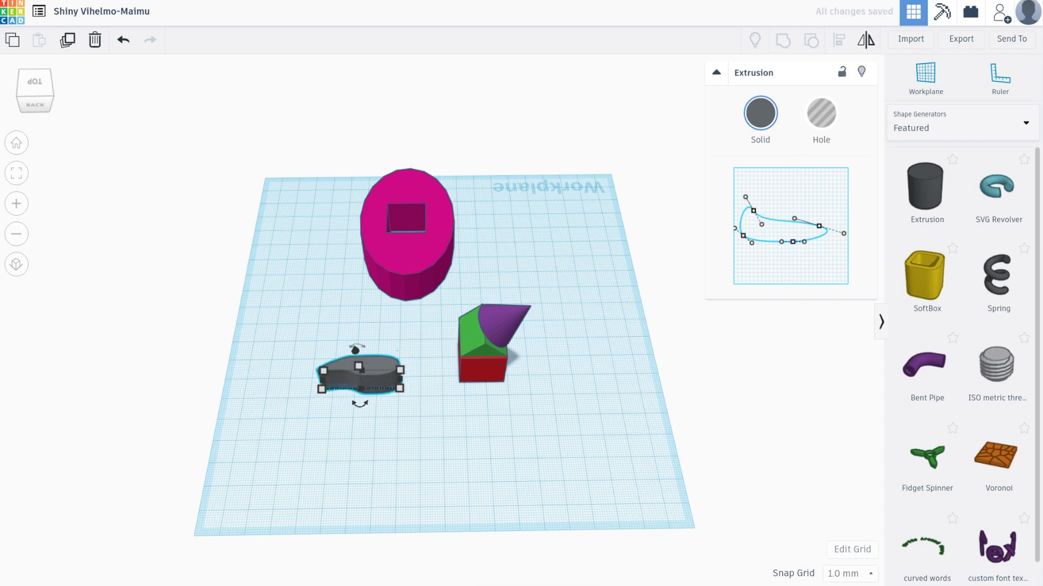
pyautogui.press('Escape')
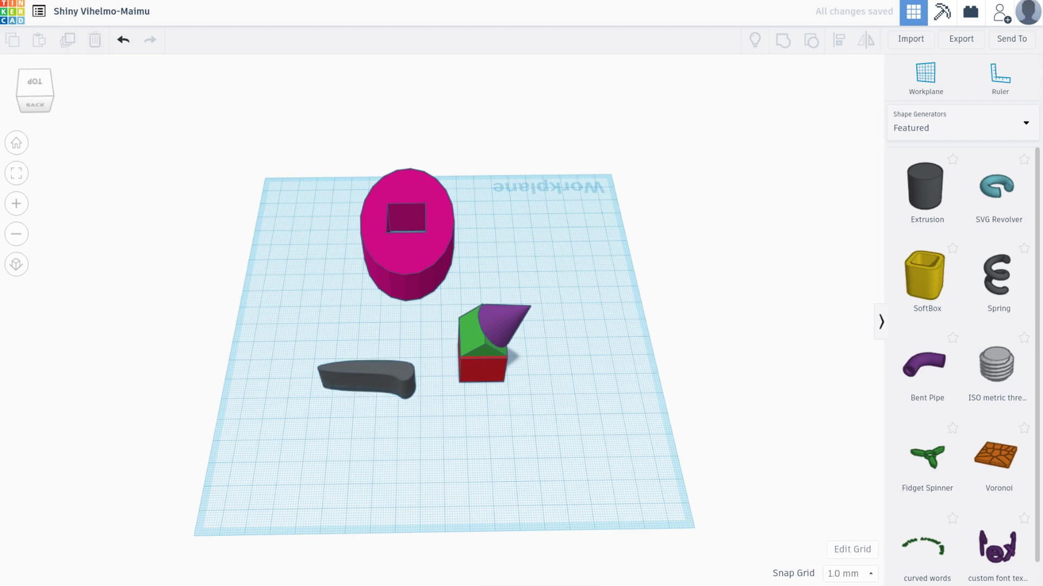